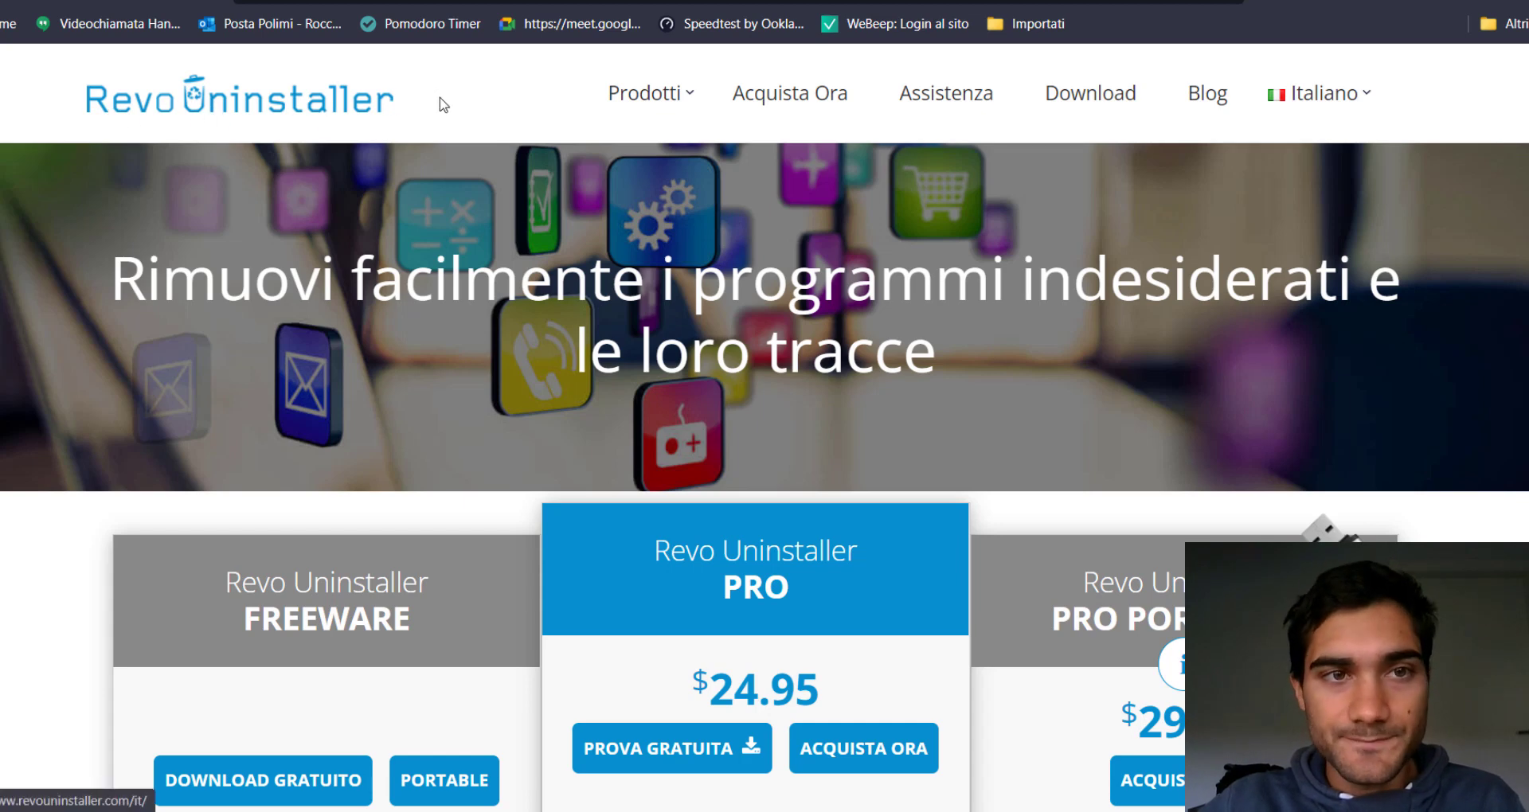
Download the portable edition of Revo Uninstaller Freeware from the website's product comparison.
scroll(629, 279, down, 1)
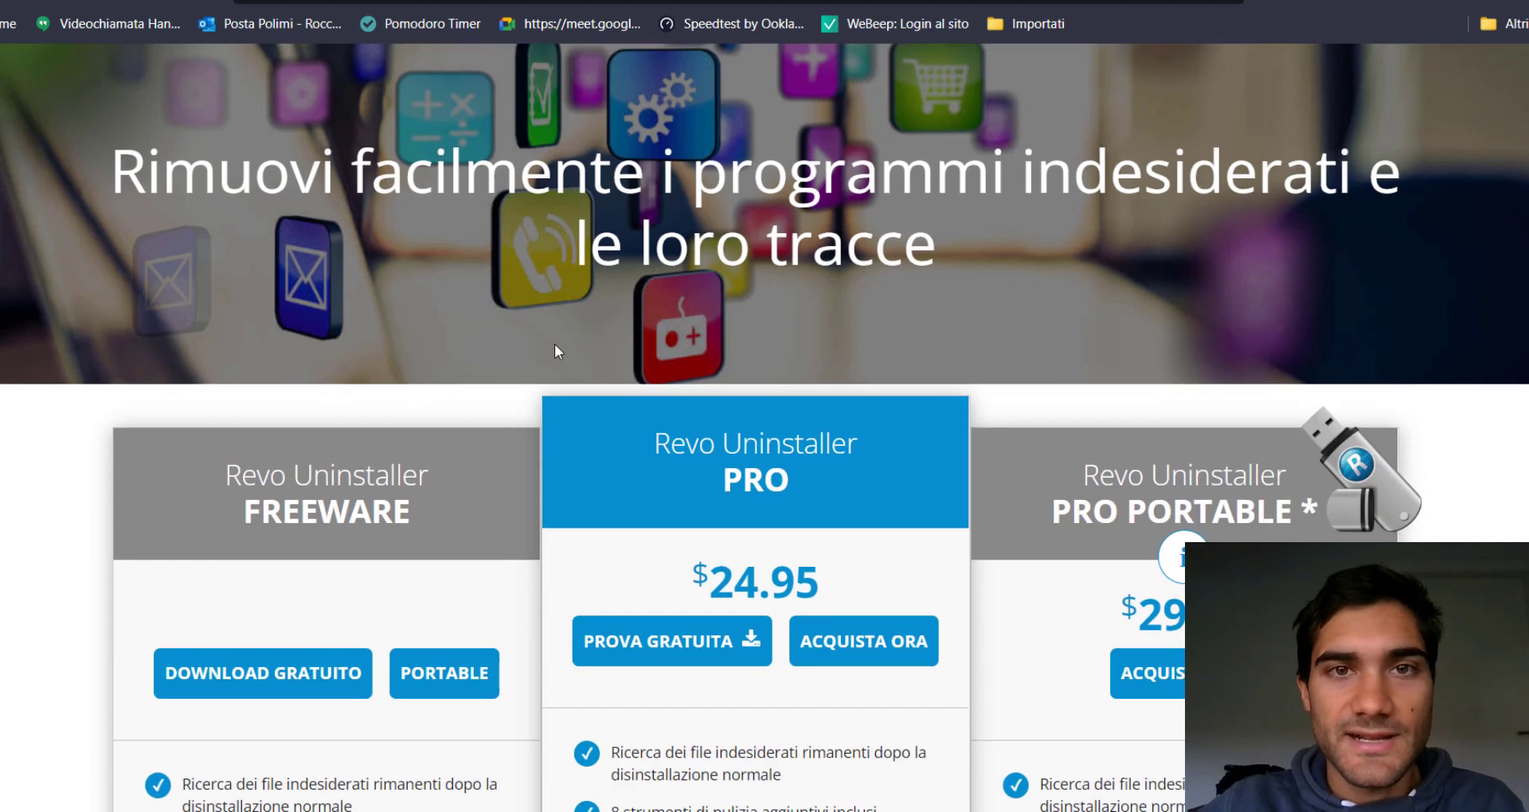
scroll(542, 347, down, 1)
scroll(437, 419, down, 1)
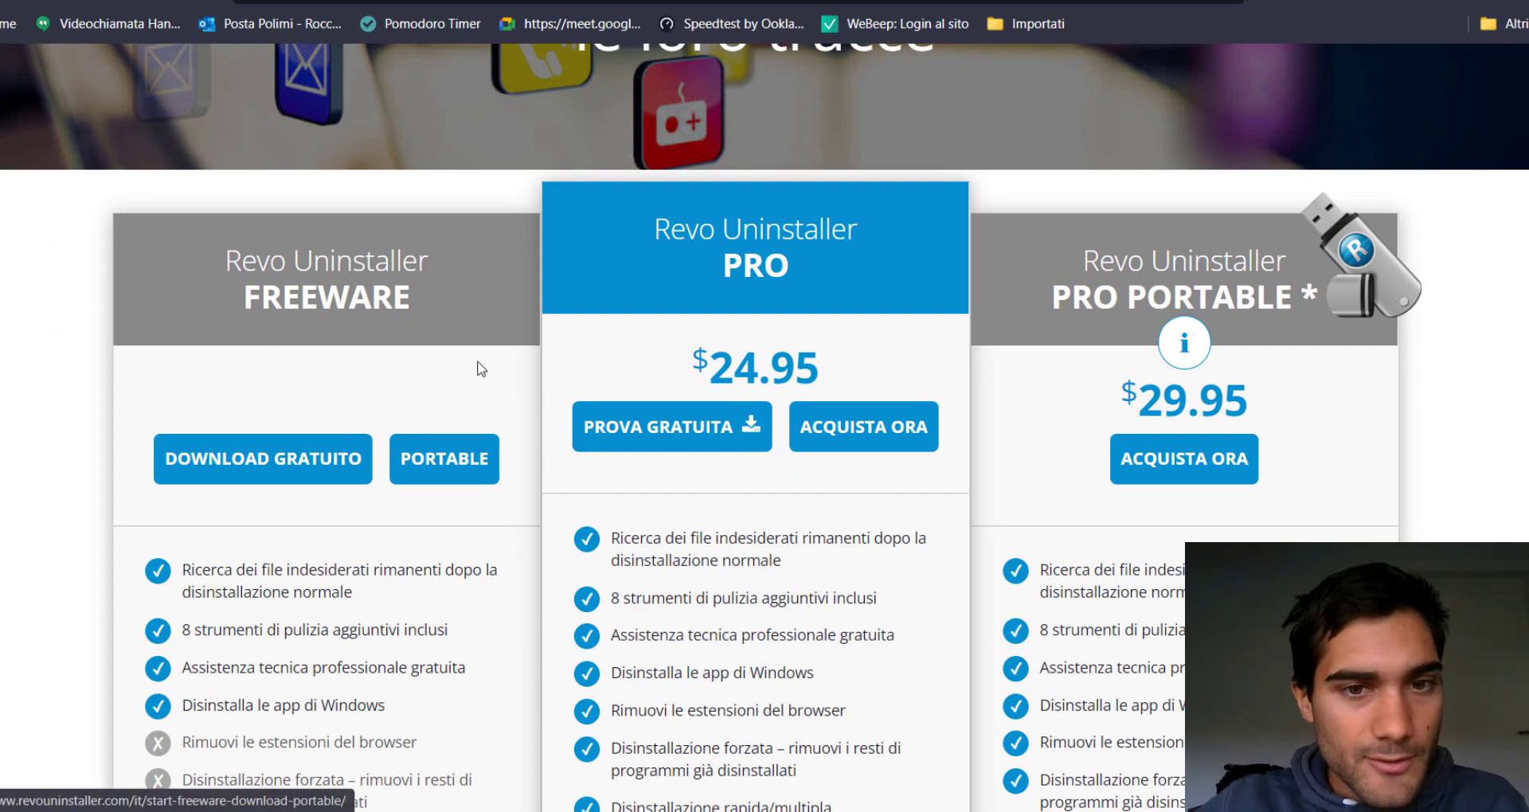
scroll(483, 369, down, 1)
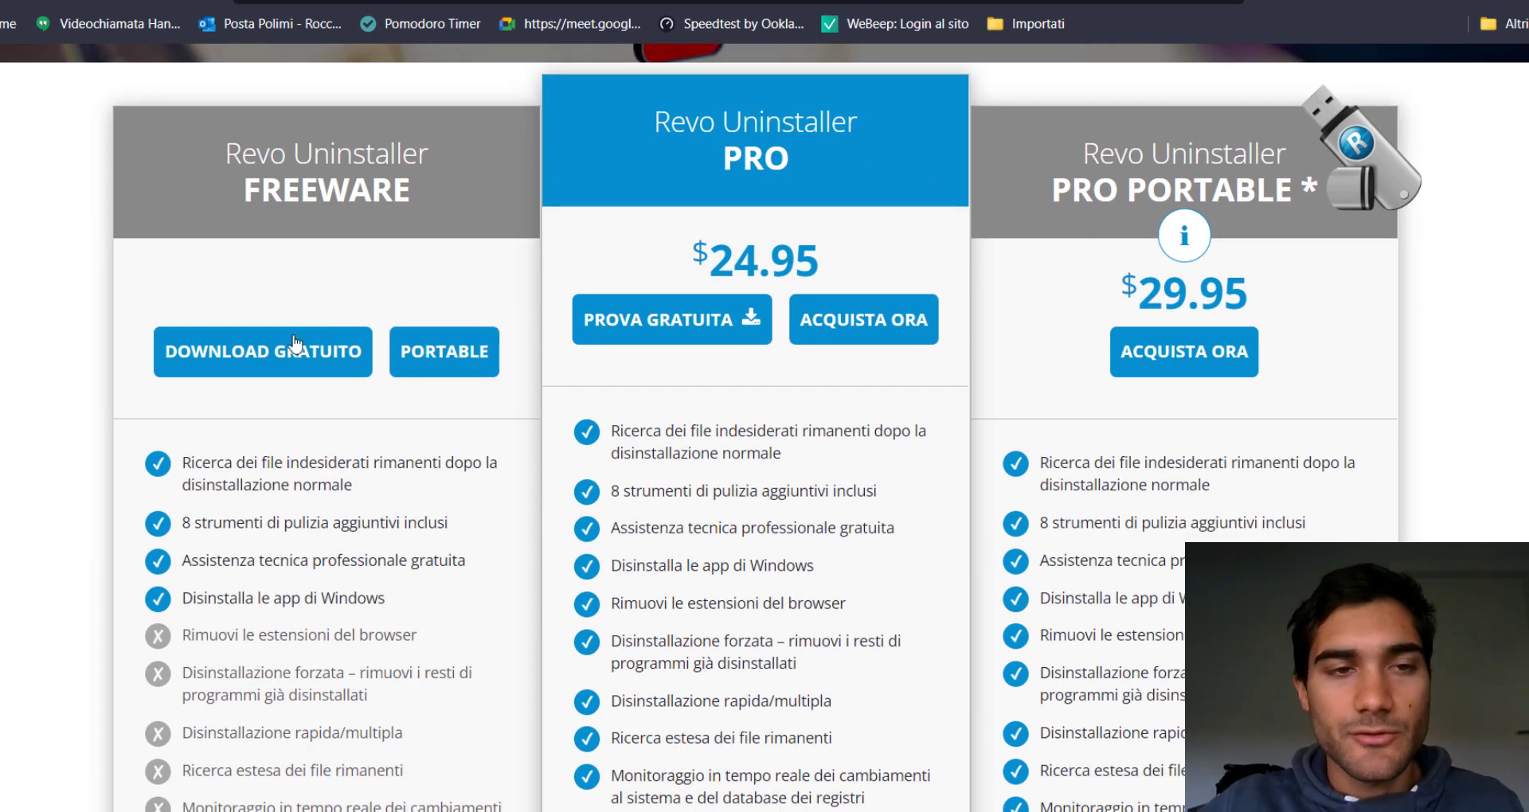
click(417, 180)
scroll(414, 183, down, 1)
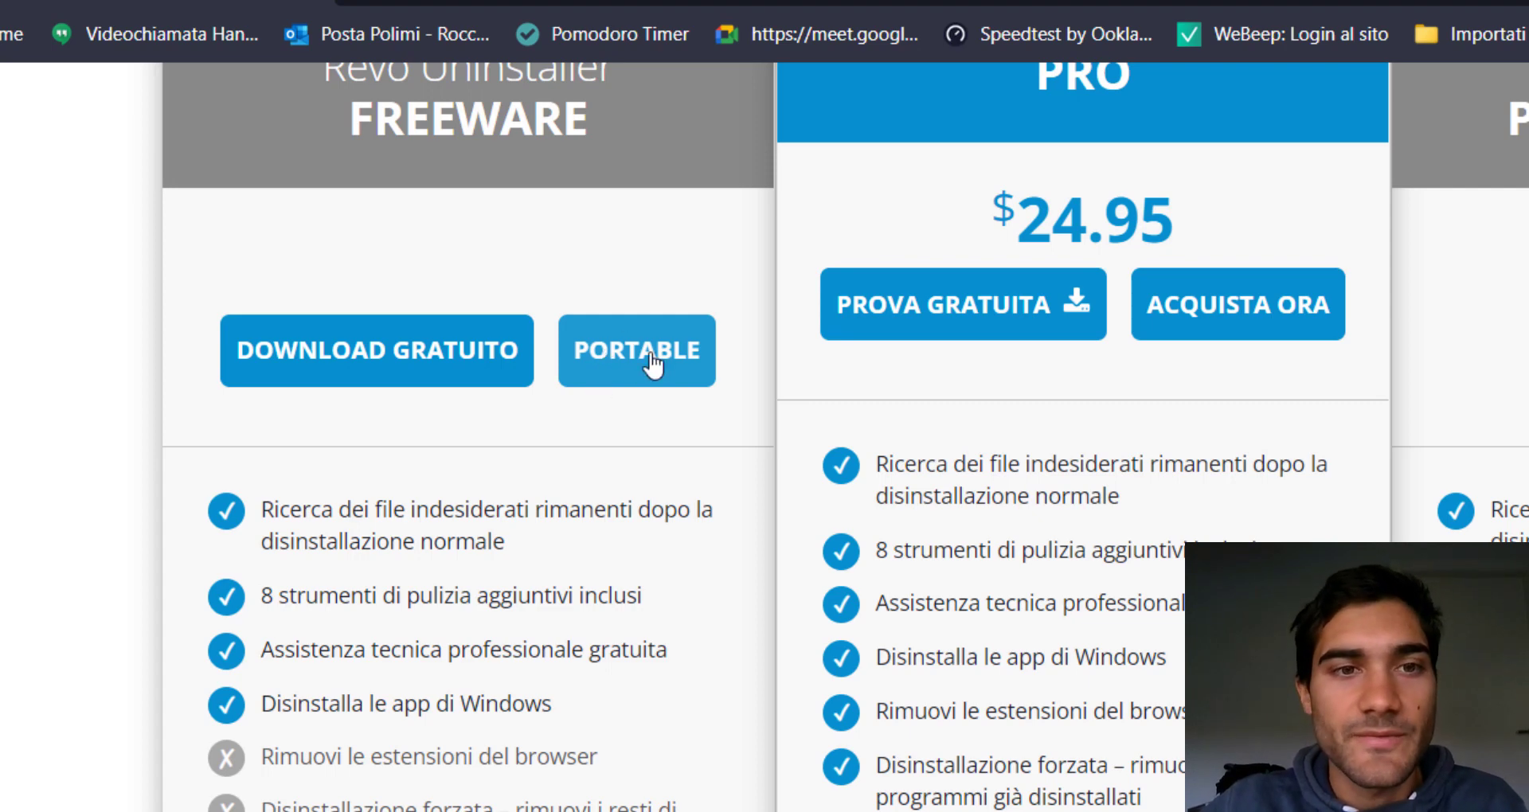
click(624, 363)
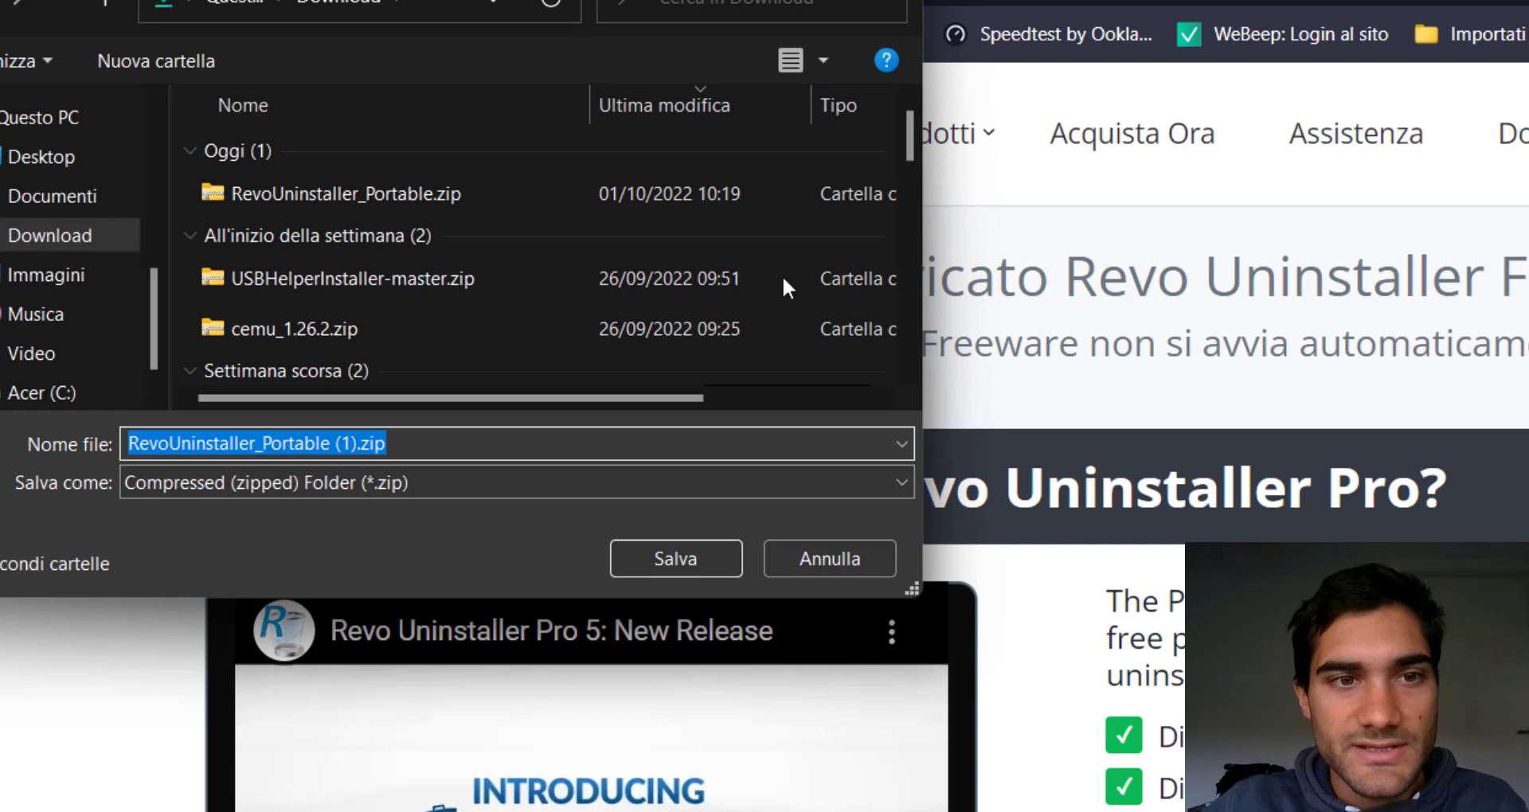
Save the download in the Download folder as RevoUninstaller_Portable.zip, using the existing archive's name.
drag(508, 0, 983, 6)
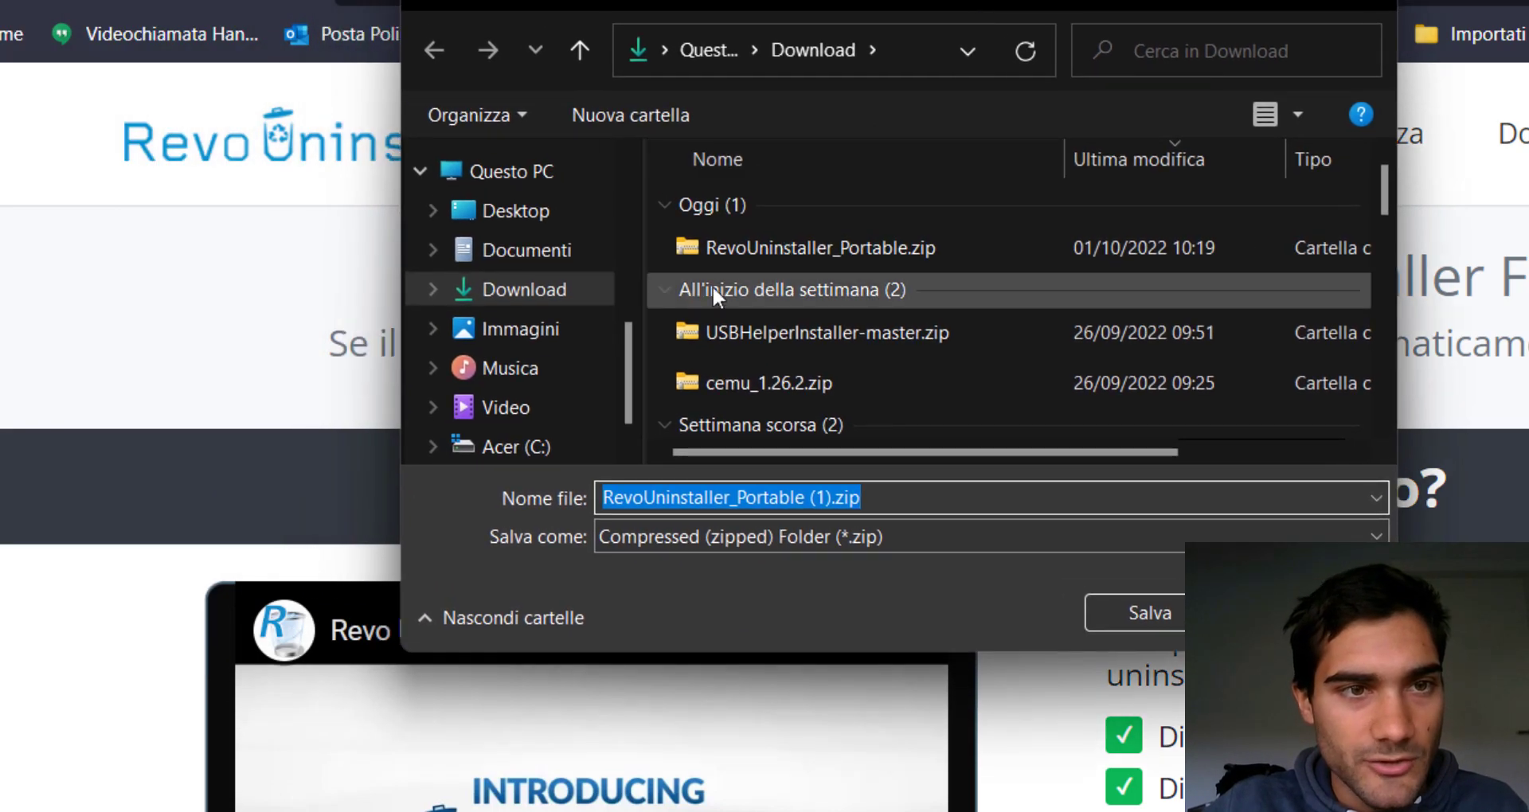
click(848, 252)
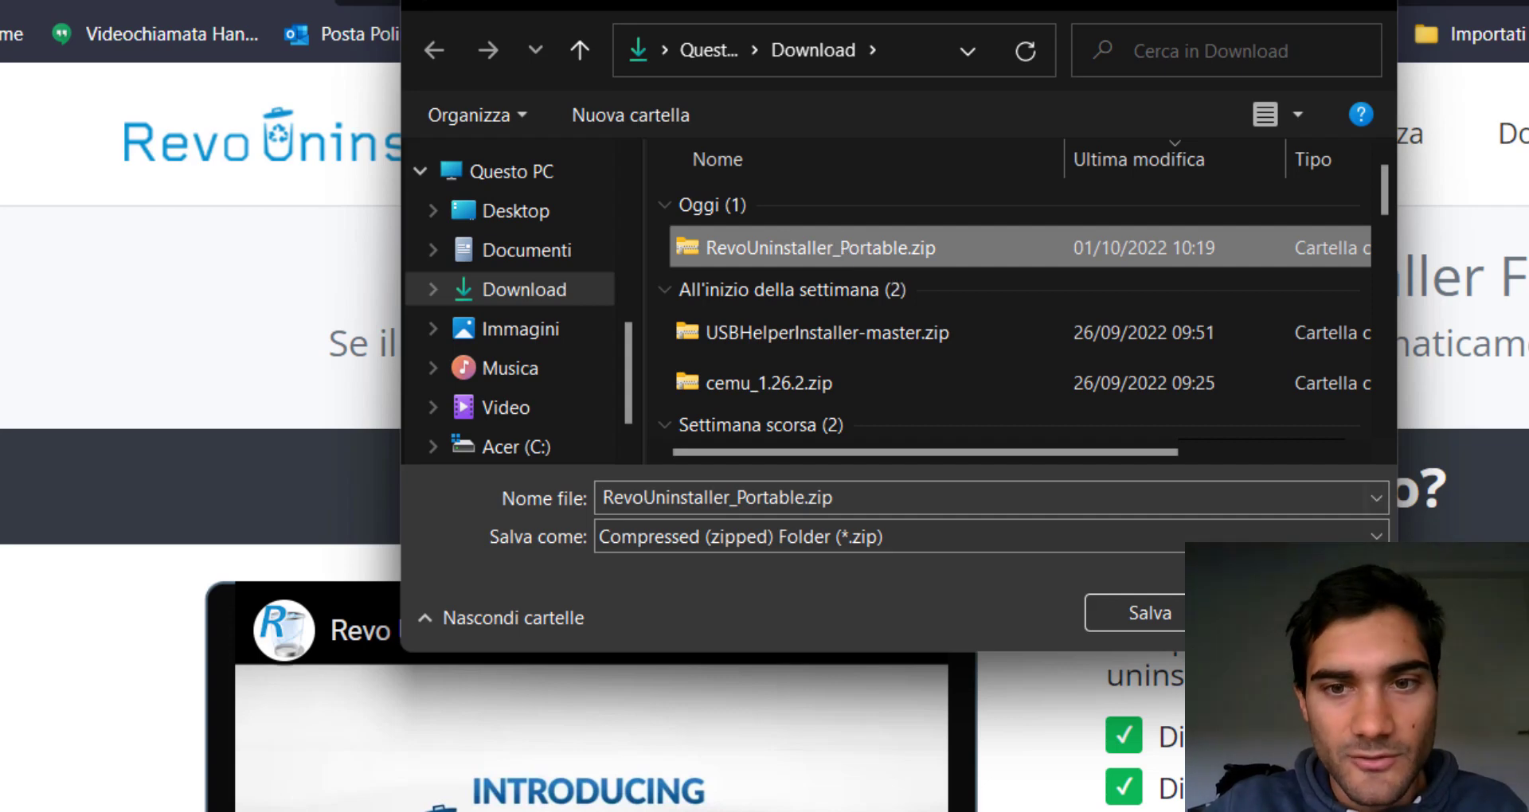
key(Return)
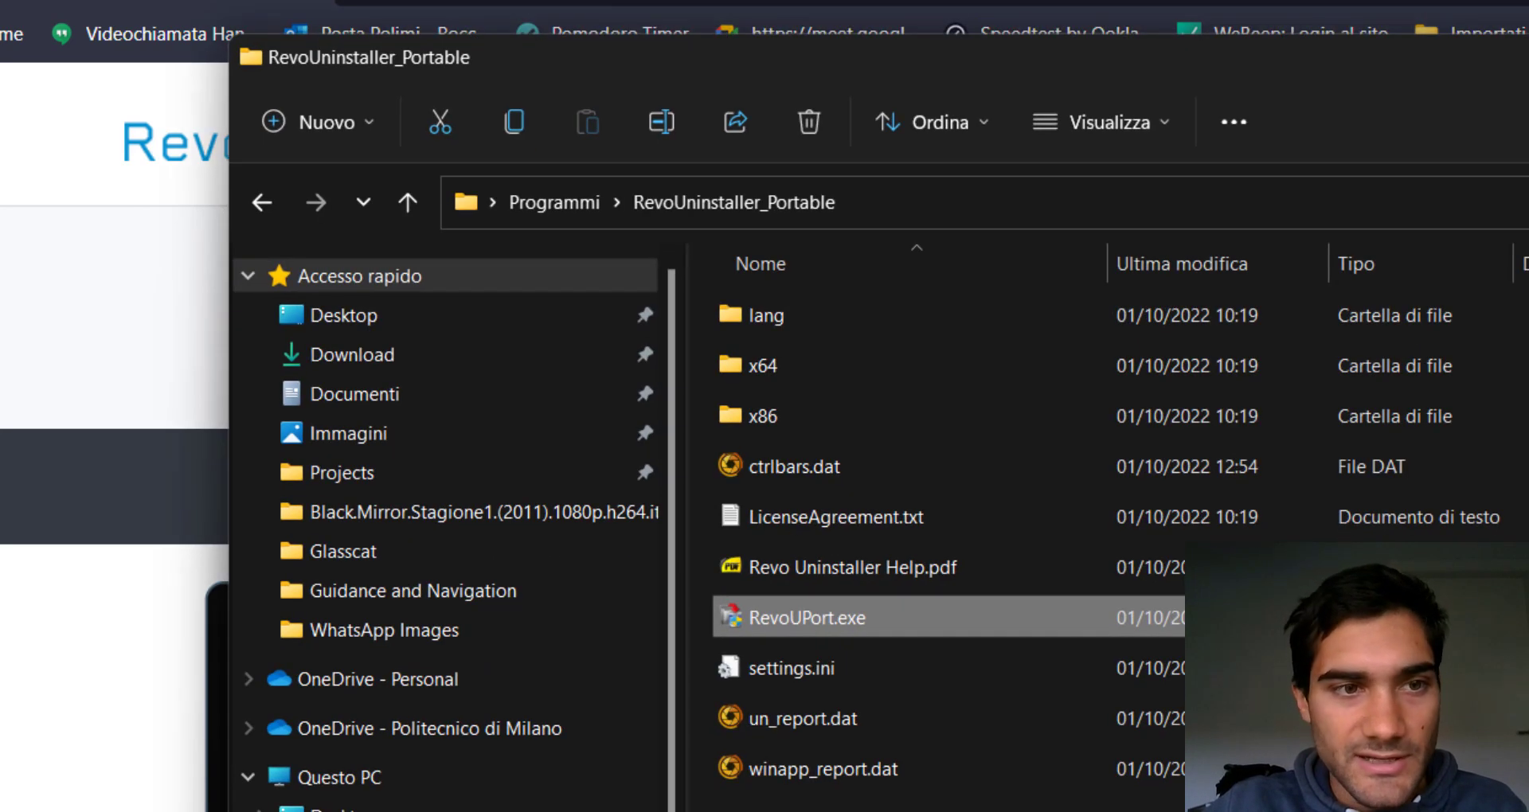
Open RevoUninstaller_Portable.zip from the Download folder and extract its RevoUninstaller_Portable folder to the desktop.
click(352, 354)
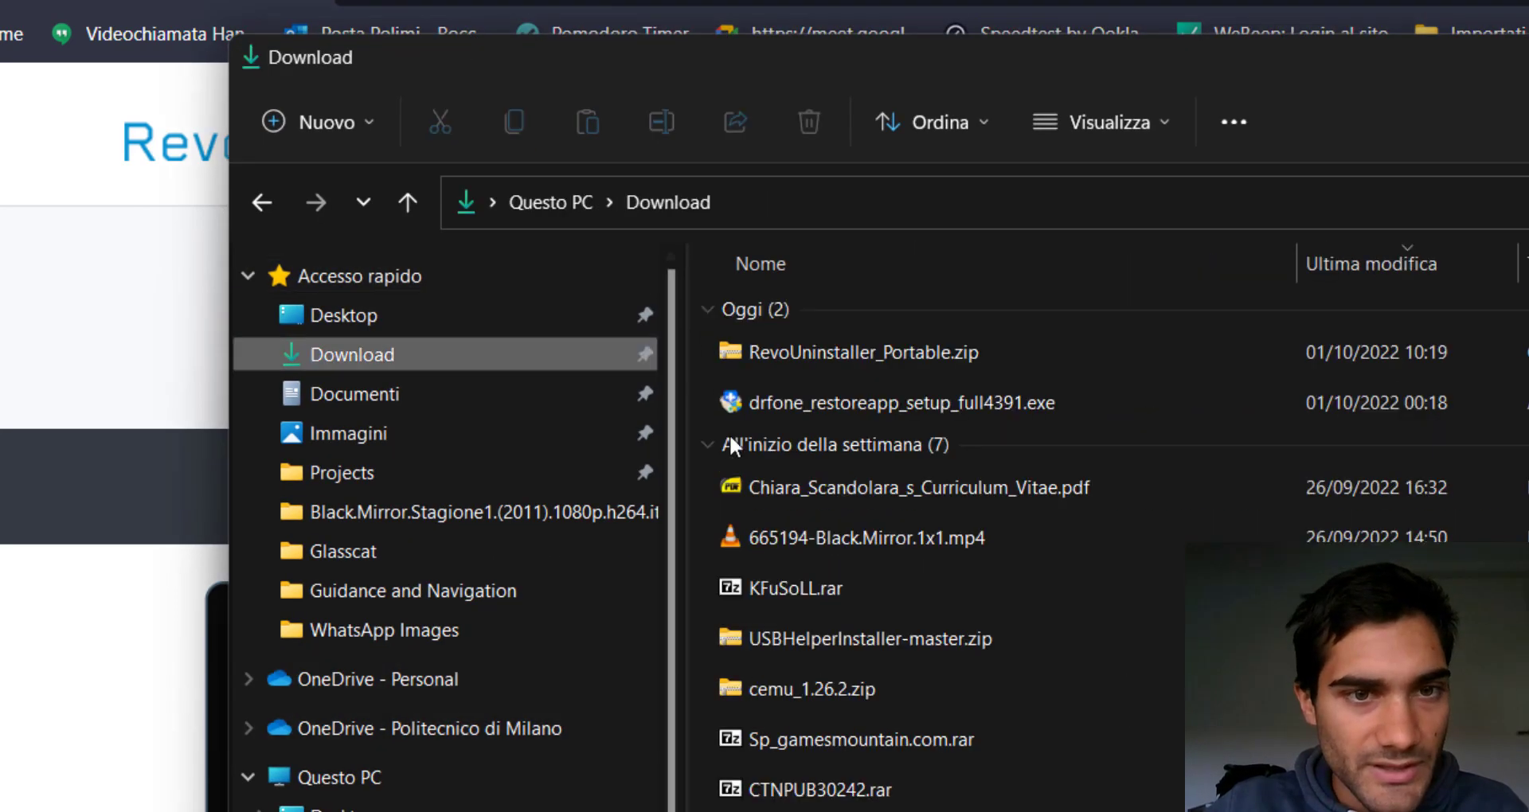
double_click(881, 352)
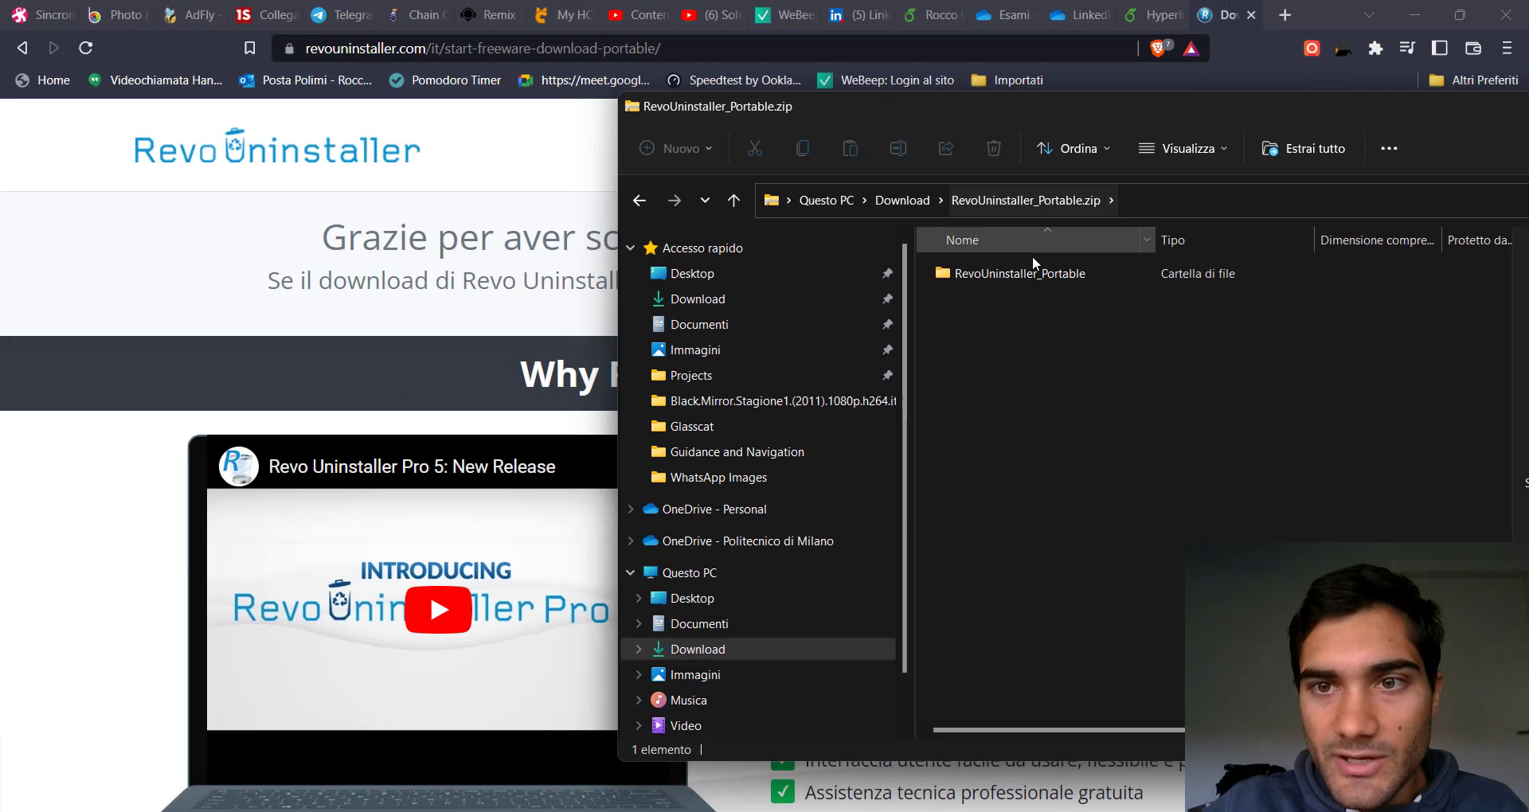
drag(771, 353, 816, 302)
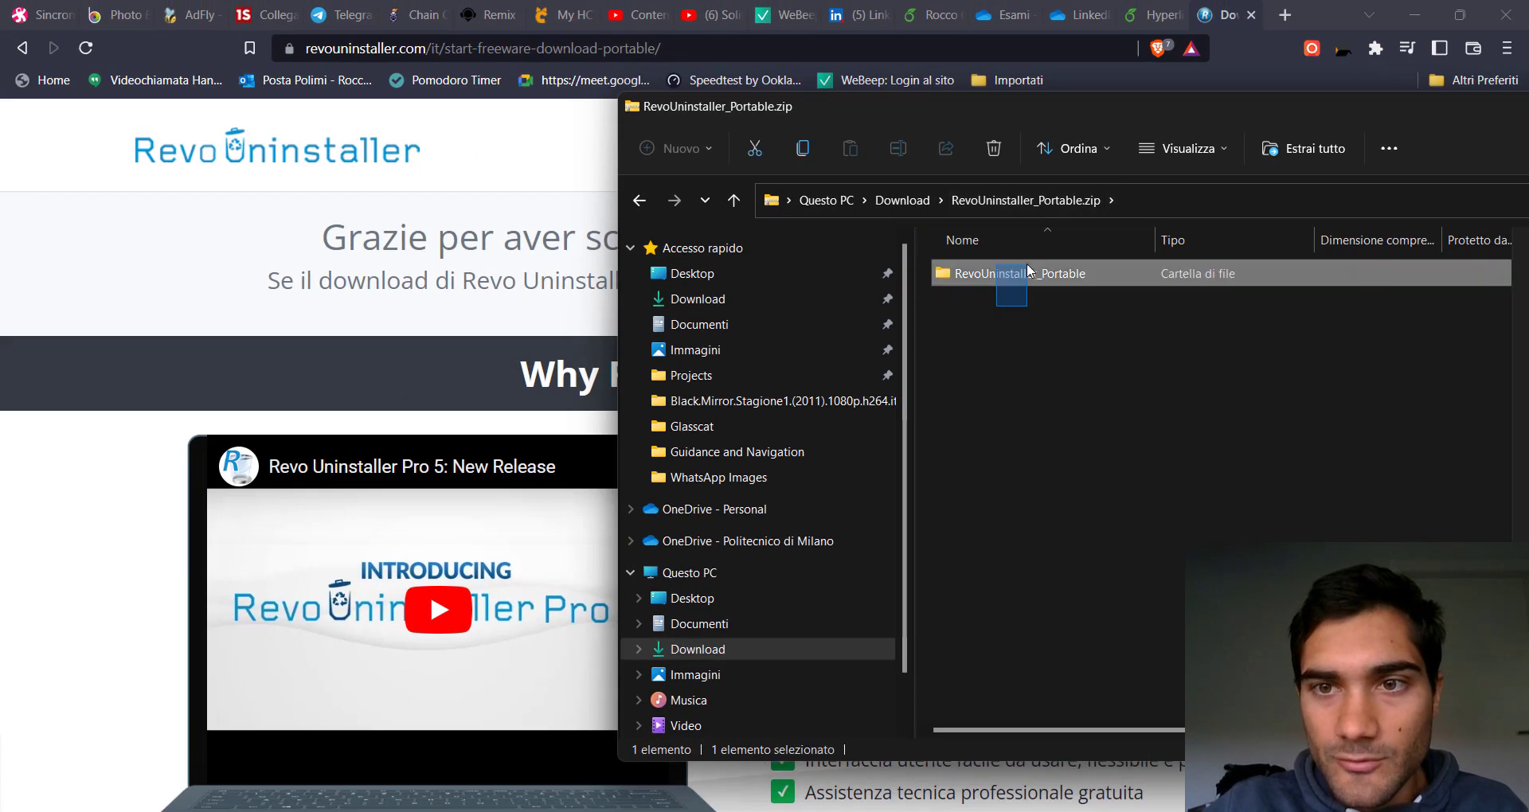
click(1344, 10)
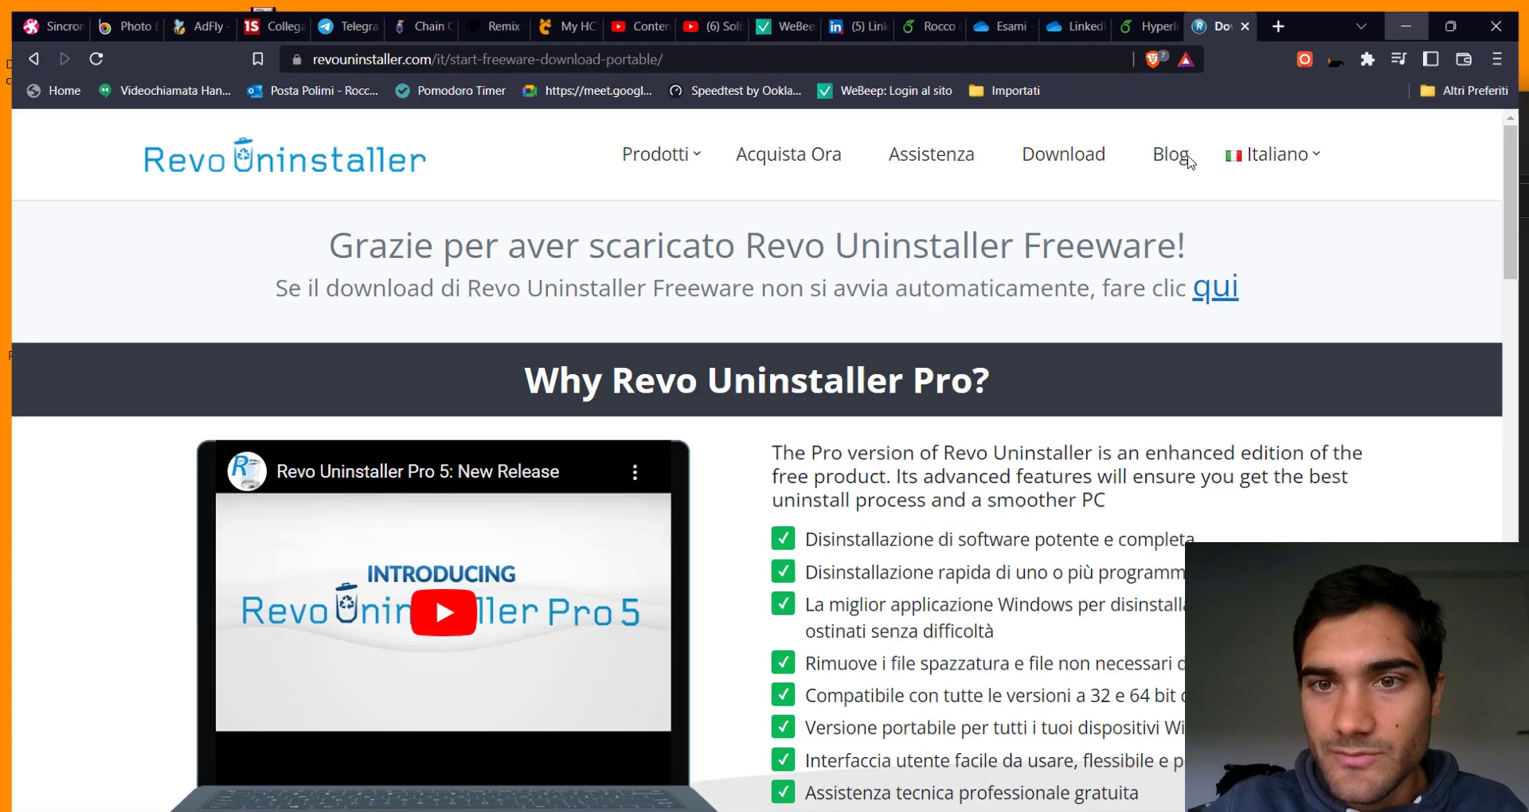
click(1415, 15)
drag(962, 275, 338, 459)
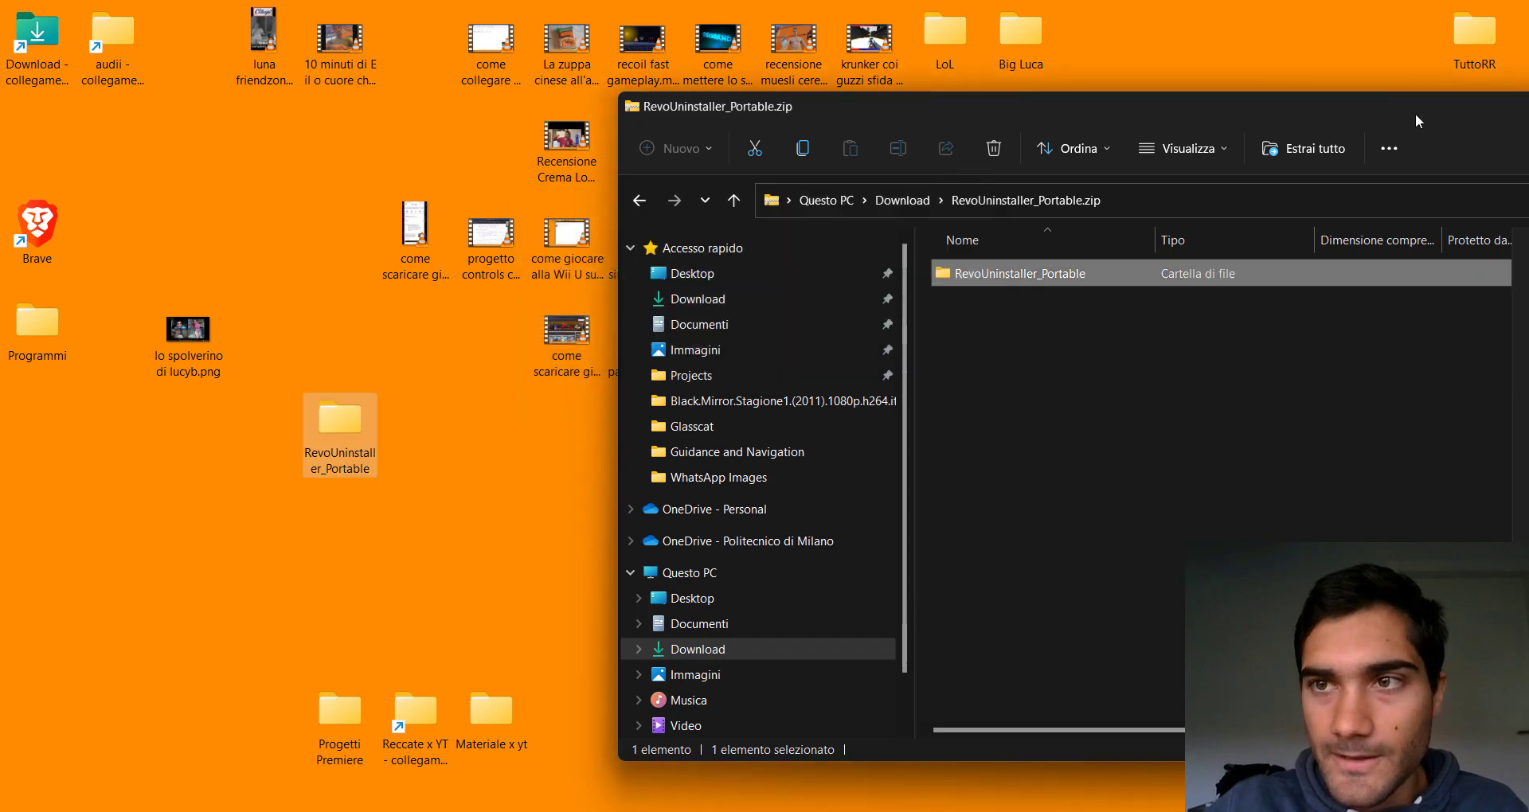
Close the archive window and move the RevoUninstaller_Portable folder from the desktop into the Programmi folder.
drag(1415, 115, 1114, 137)
click(1481, 128)
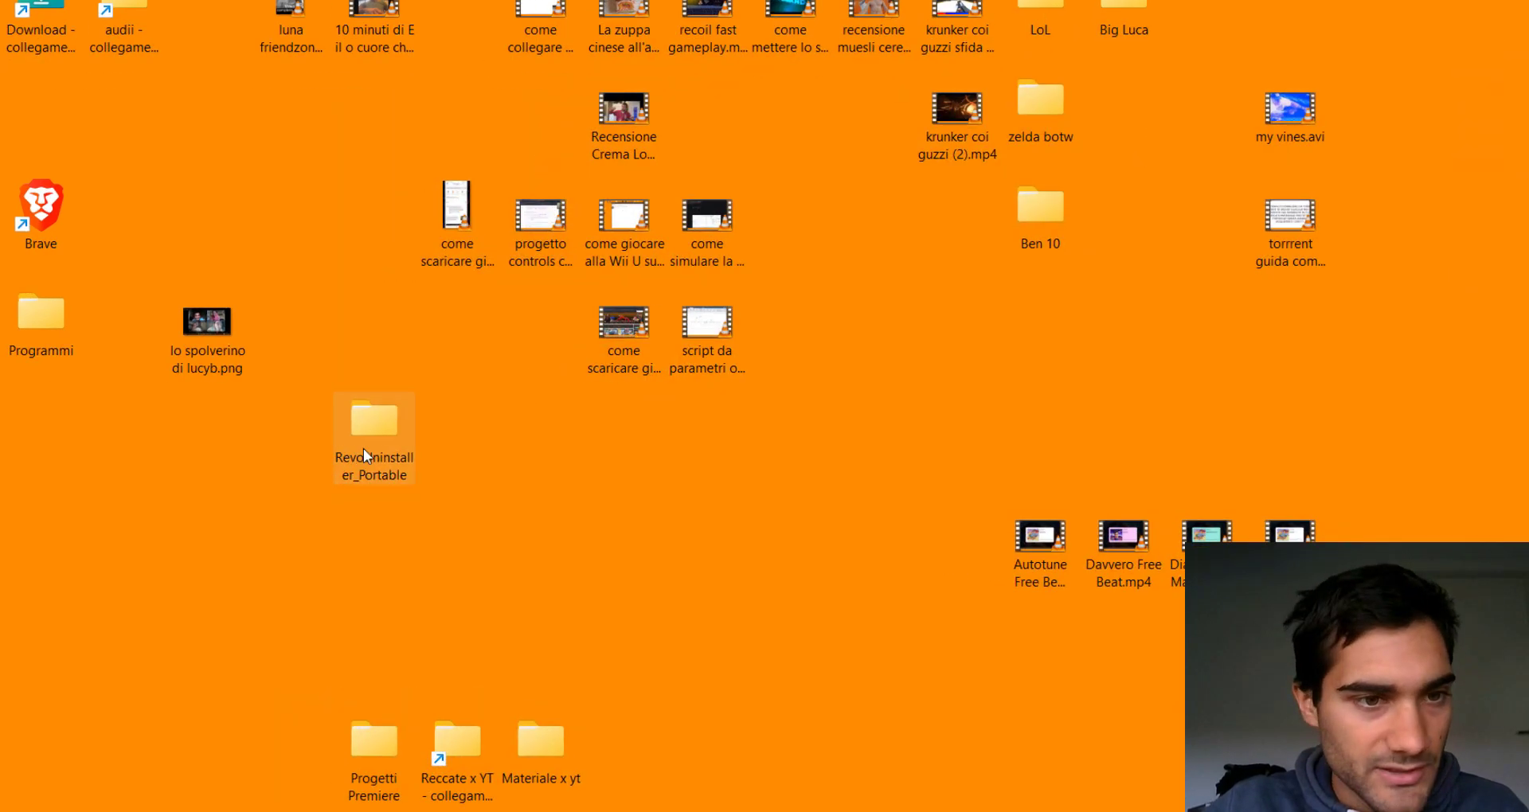
drag(333, 441, 42, 341)
drag(112, 237, 116, 205)
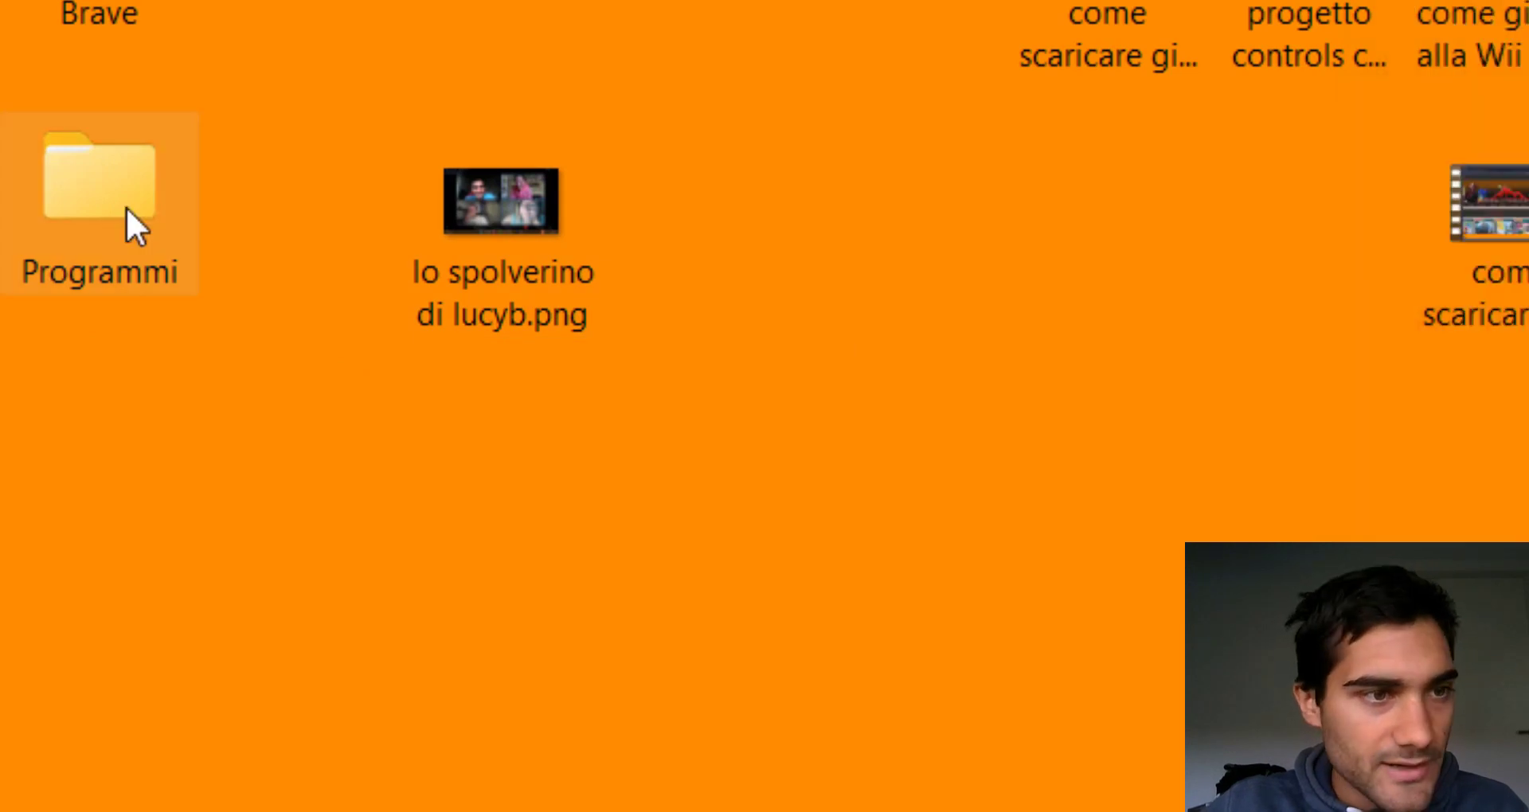
Launch RevoUPort.exe from the RevoUninstaller_Portable folder inside Programmi.
double_click(123, 211)
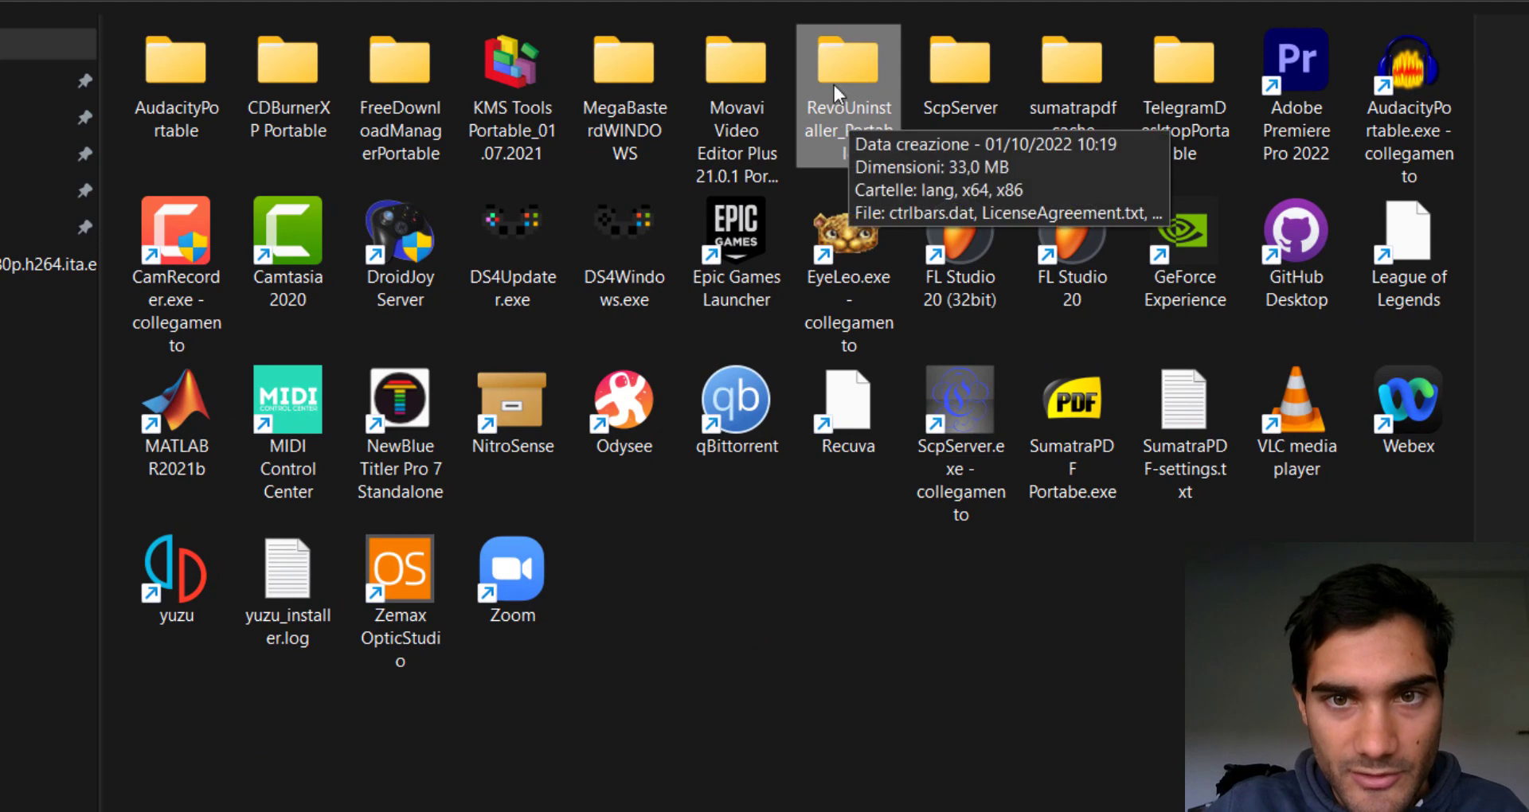
double_click(835, 78)
drag(178, 629, 301, 83)
click(213, 583)
click(190, 371)
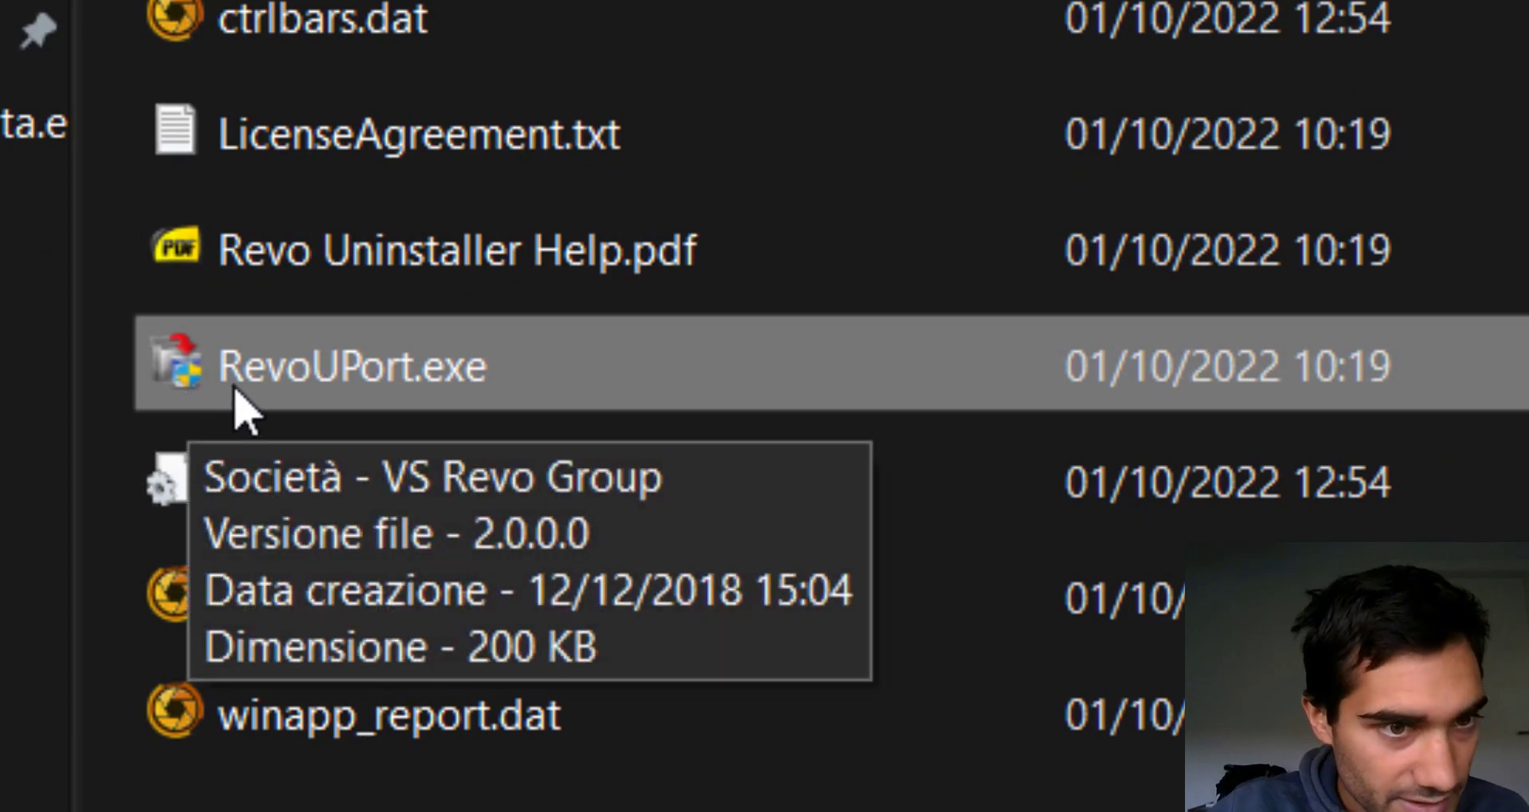
double_click(474, 381)
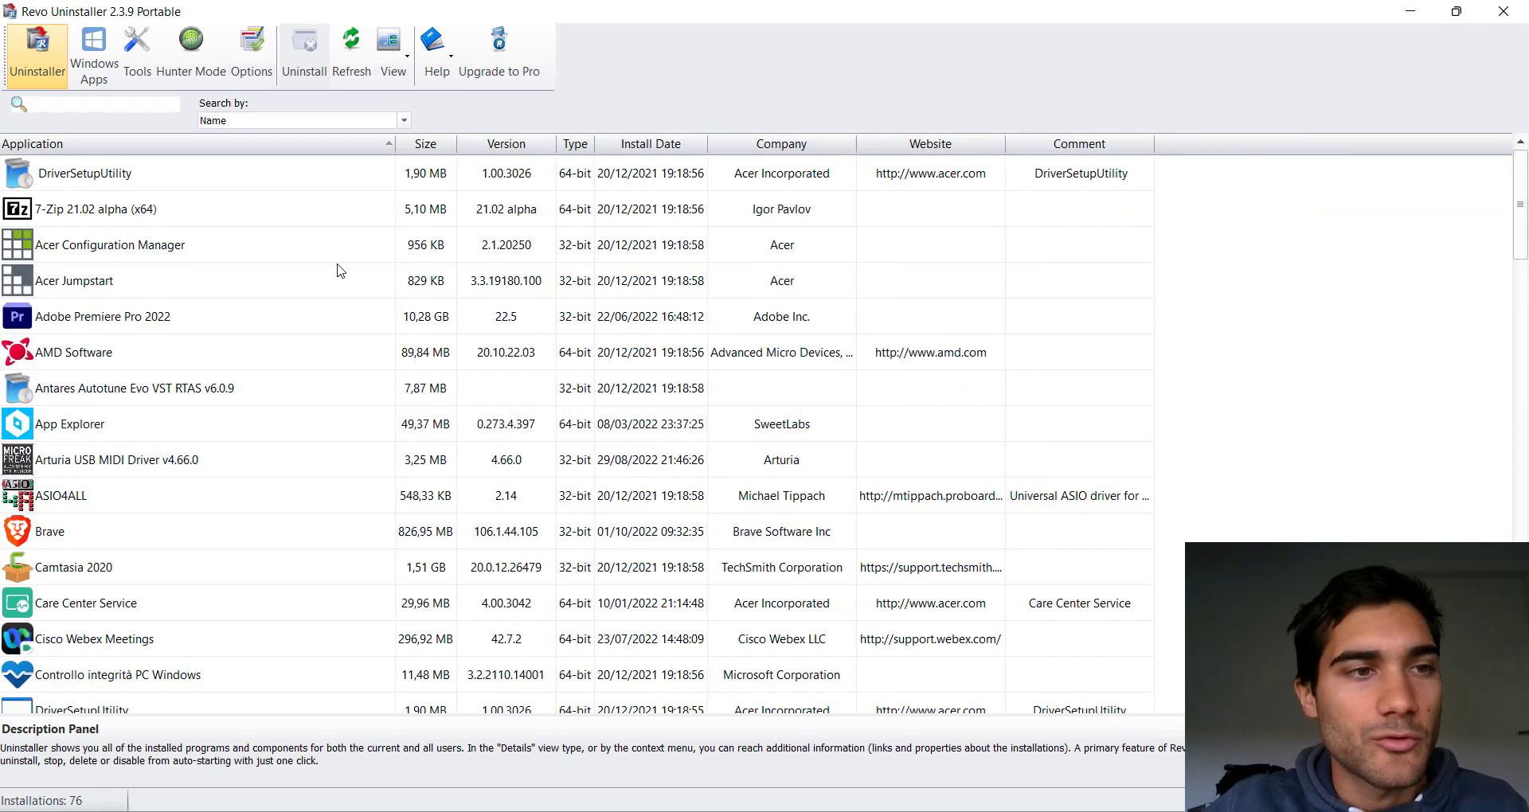
Look through the list of installed desktop programs.
scroll(324, 327, down, 10)
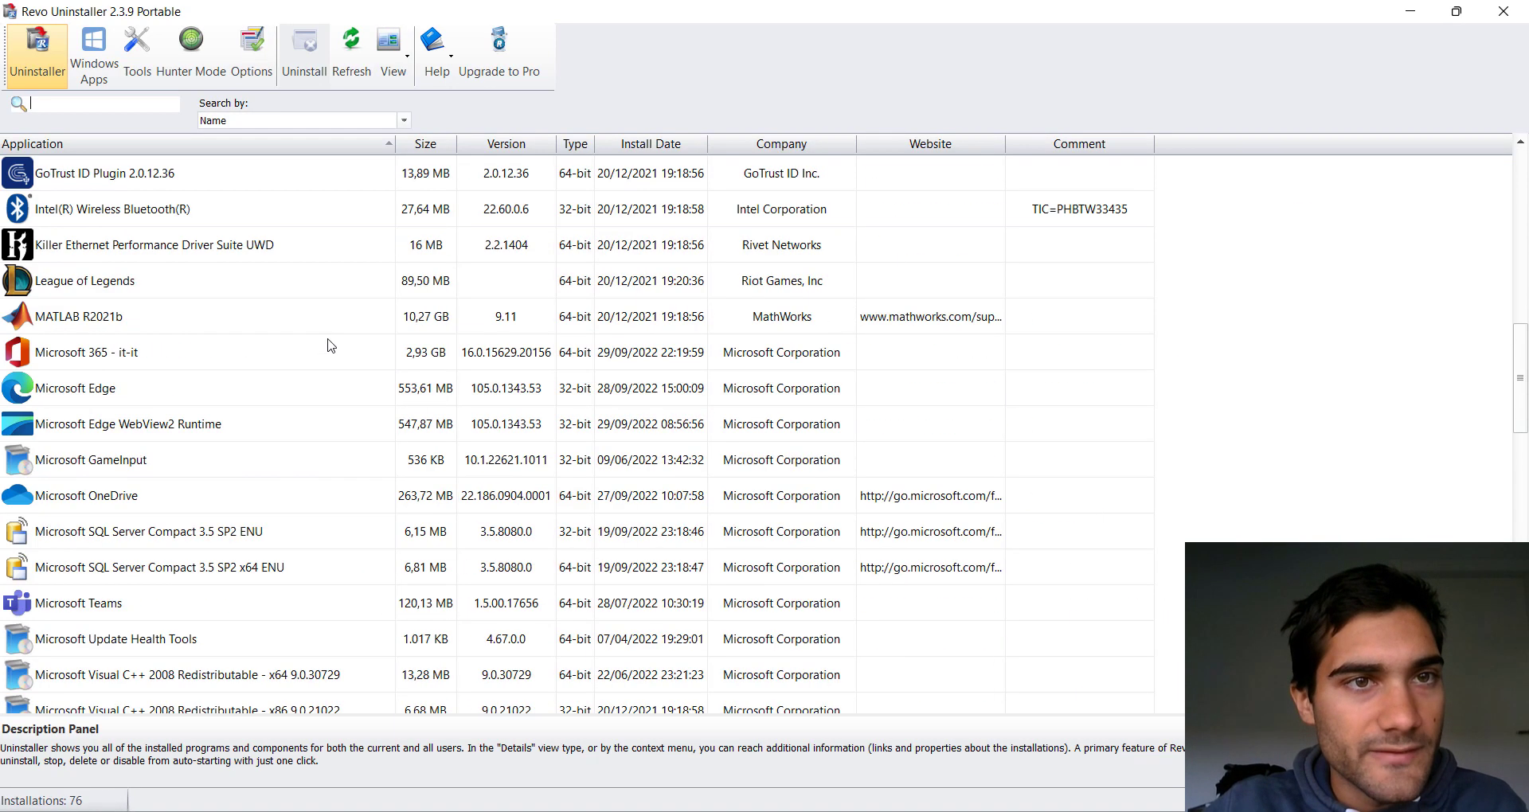
scroll(327, 334, up, 10)
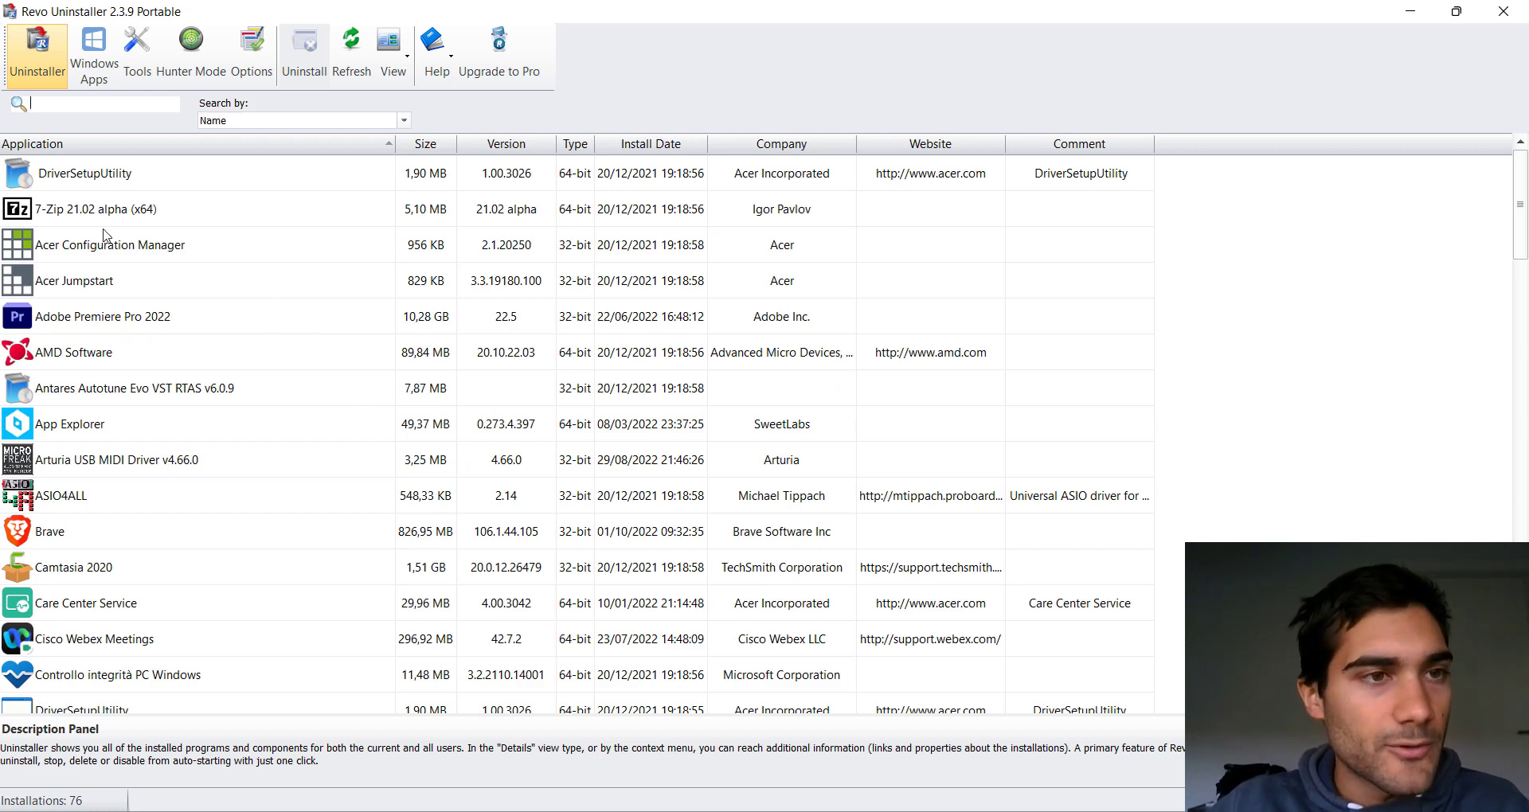
scroll(160, 266, down, 15)
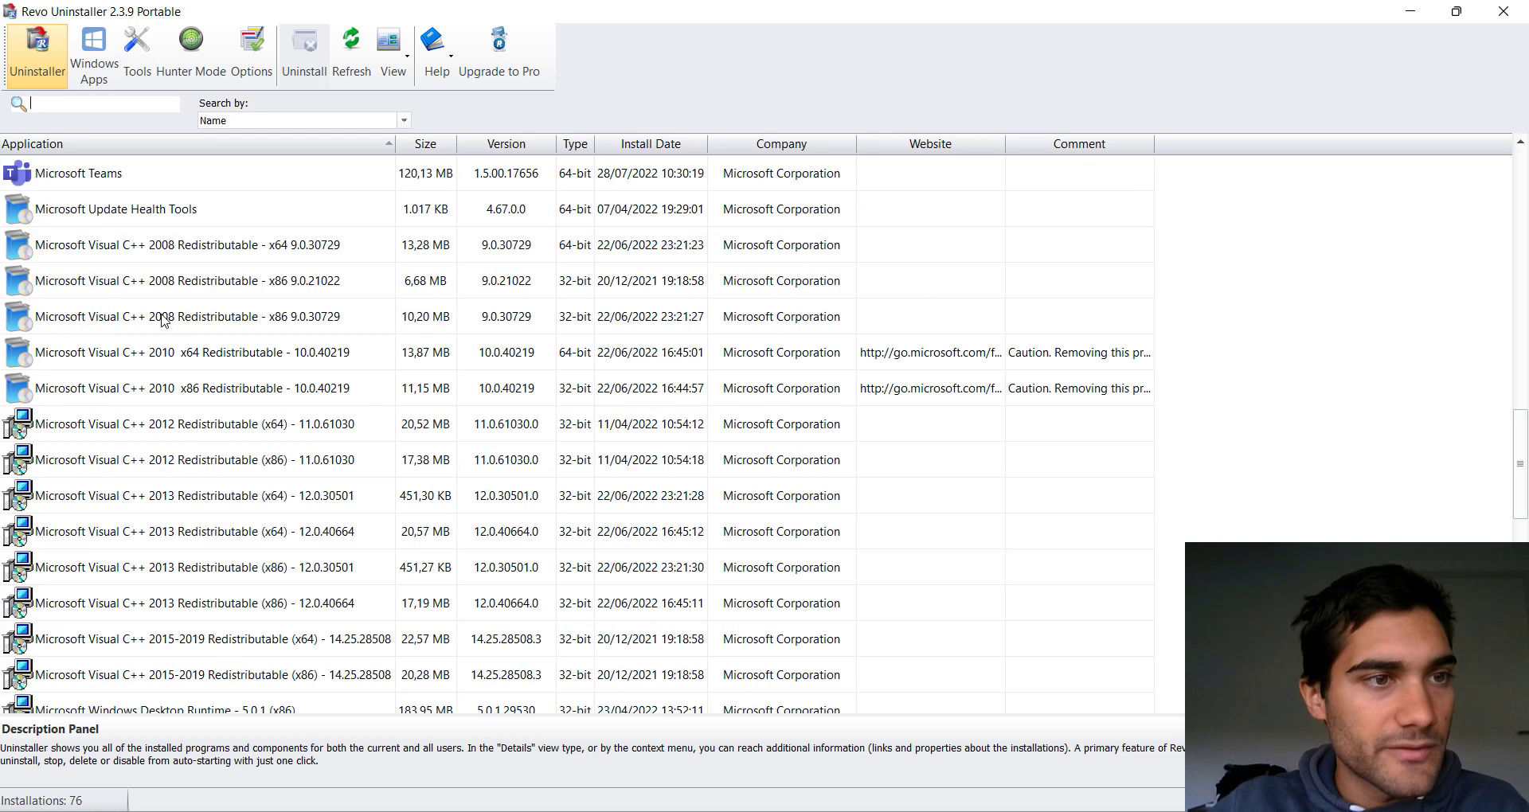
scroll(156, 394, down, 2)
scroll(137, 496, up, 17)
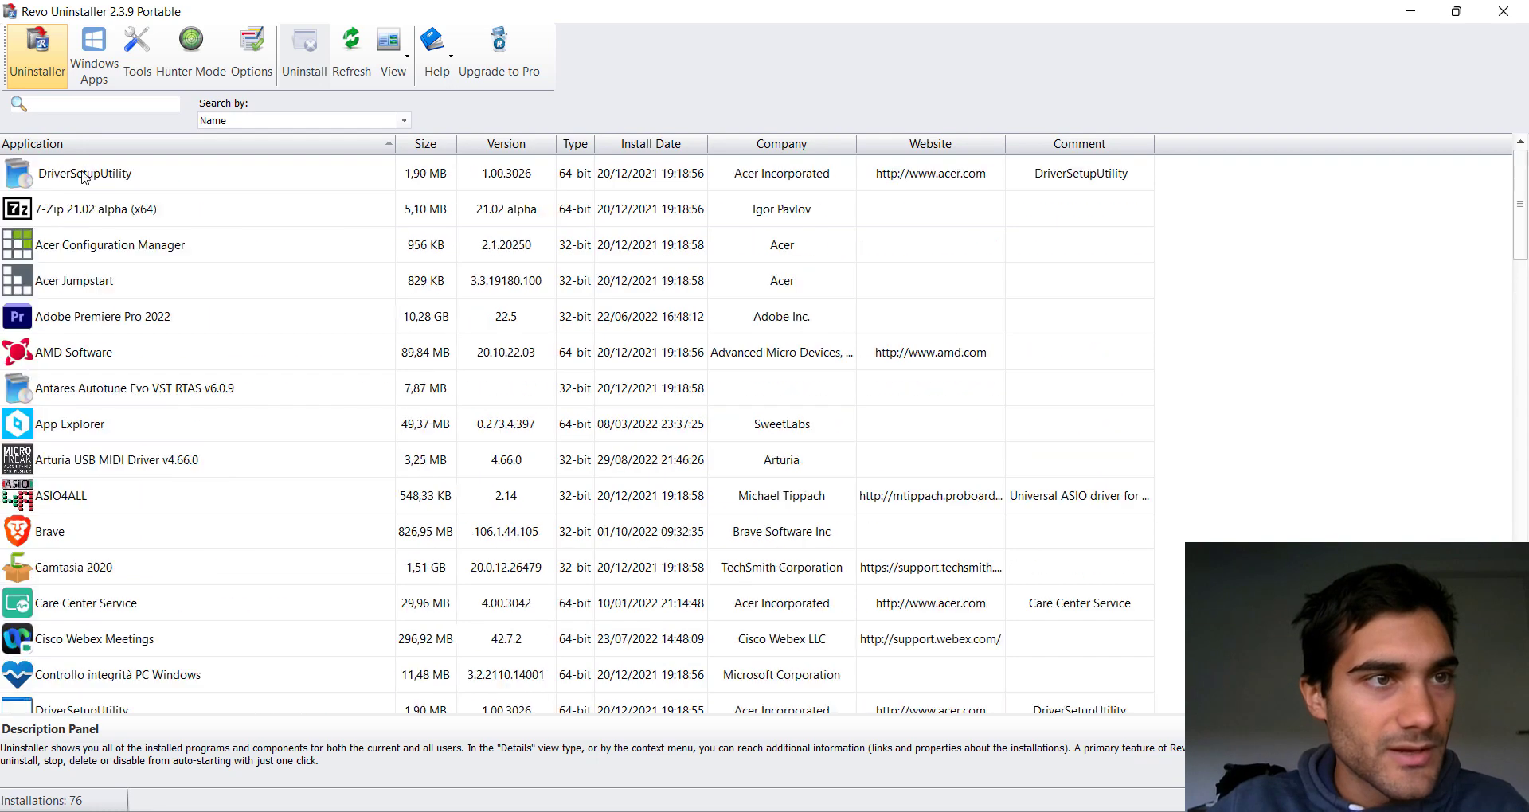
Examine the list of installed Windows apps, including the Skype and Spotify Music entries.
click(108, 71)
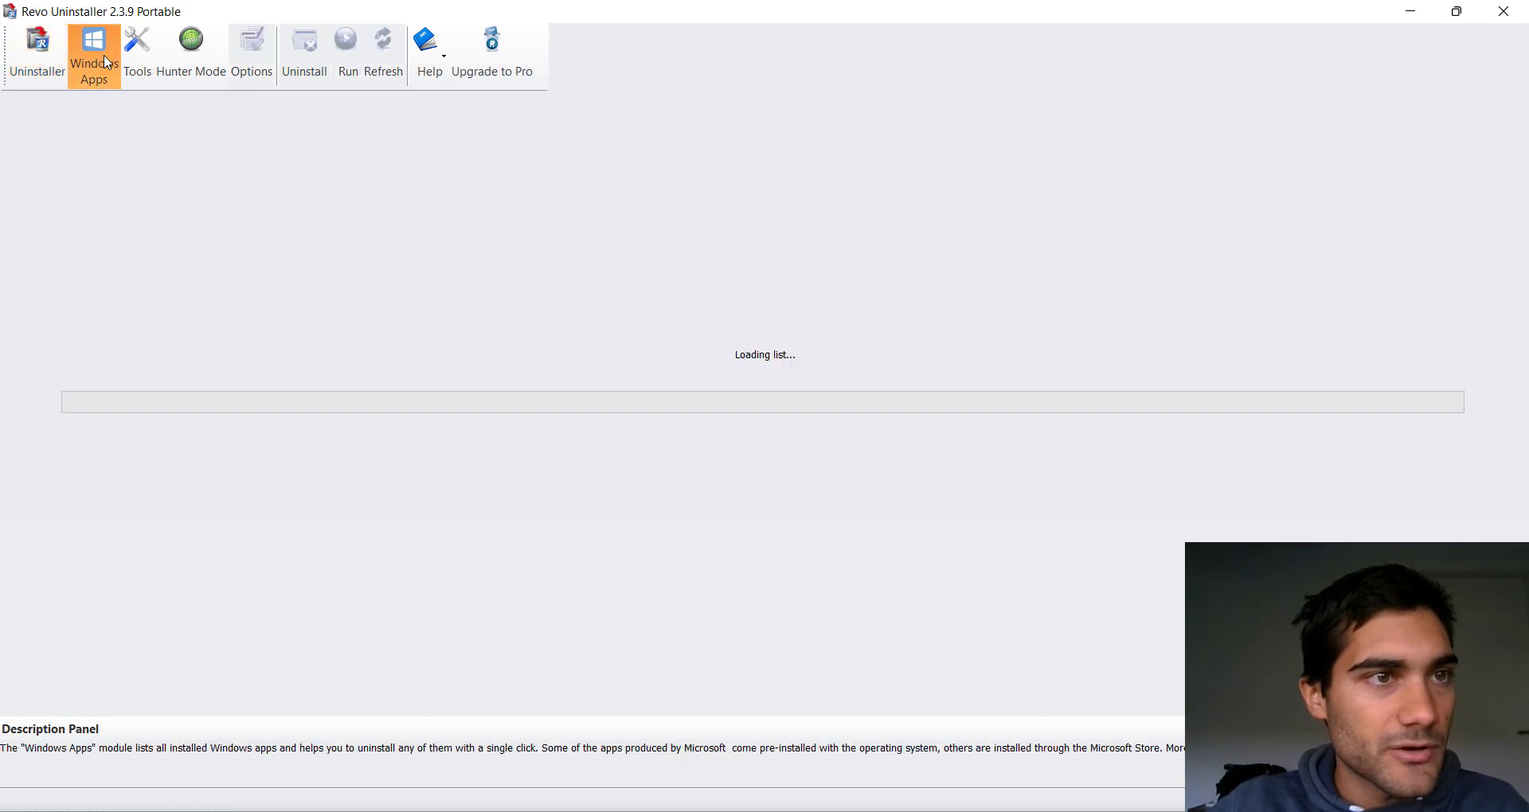
scroll(160, 231, down, 10)
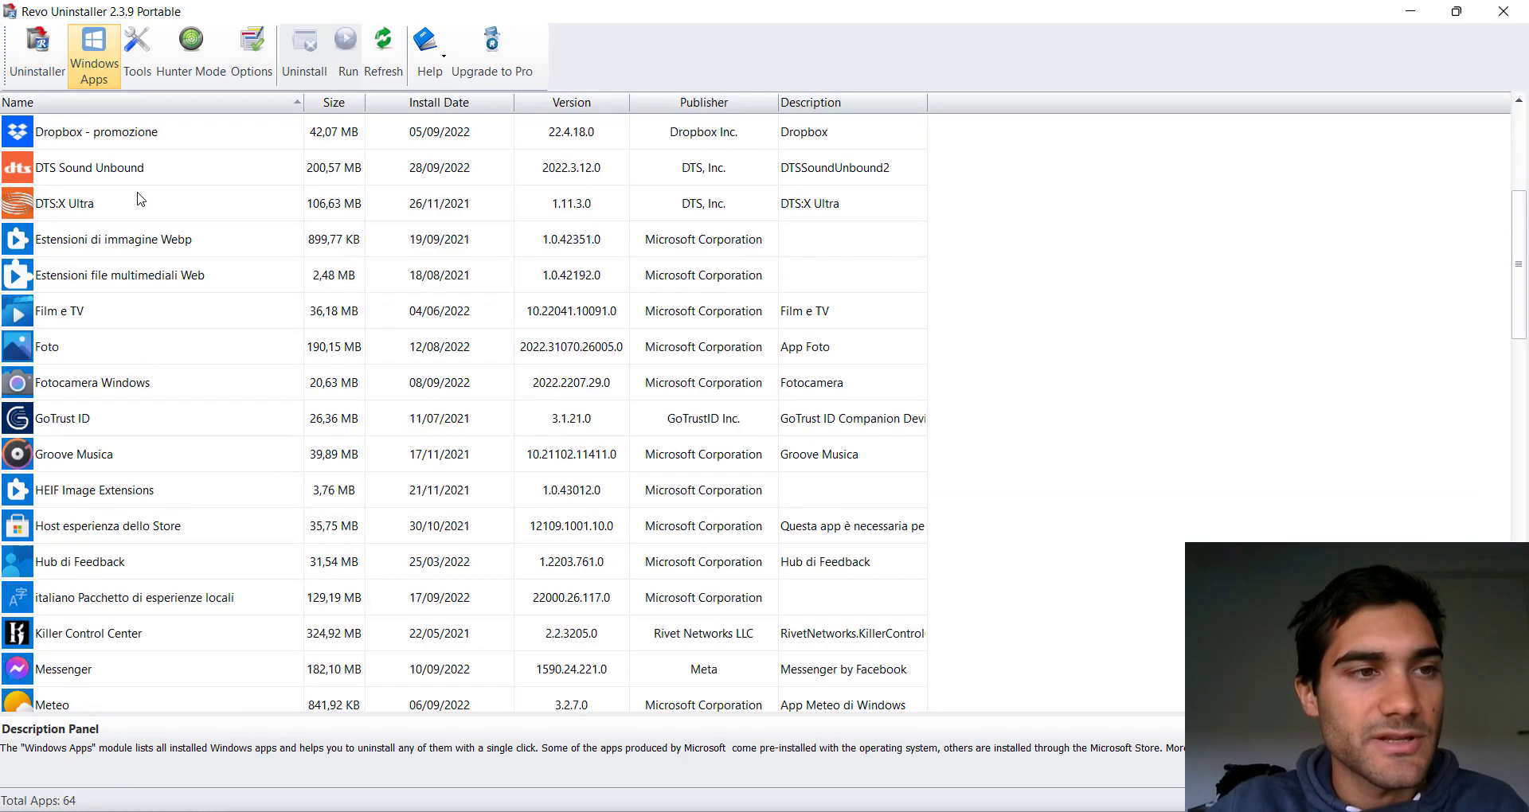
scroll(175, 239, down, 6)
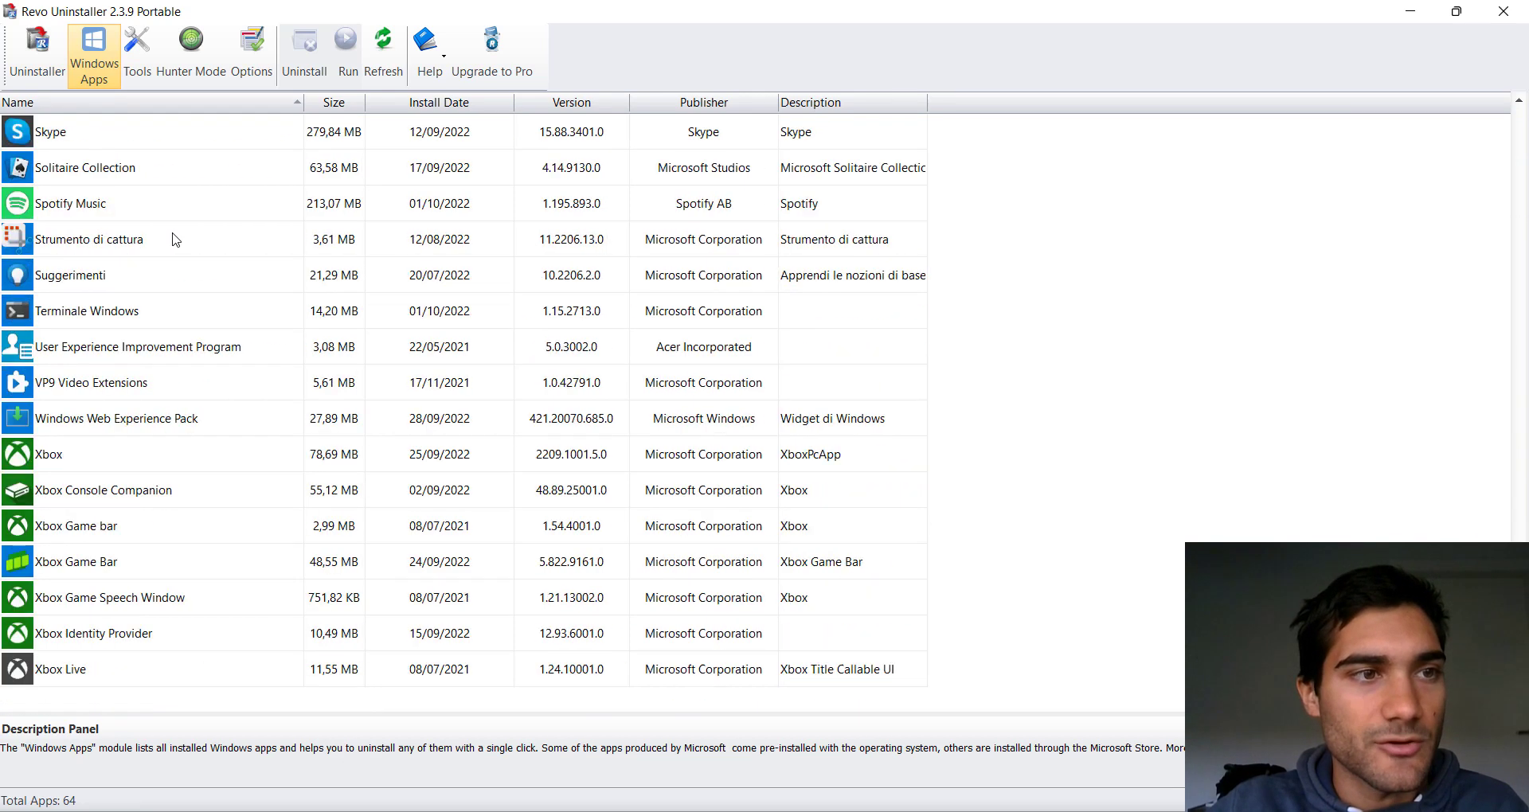
click(91, 199)
click(98, 130)
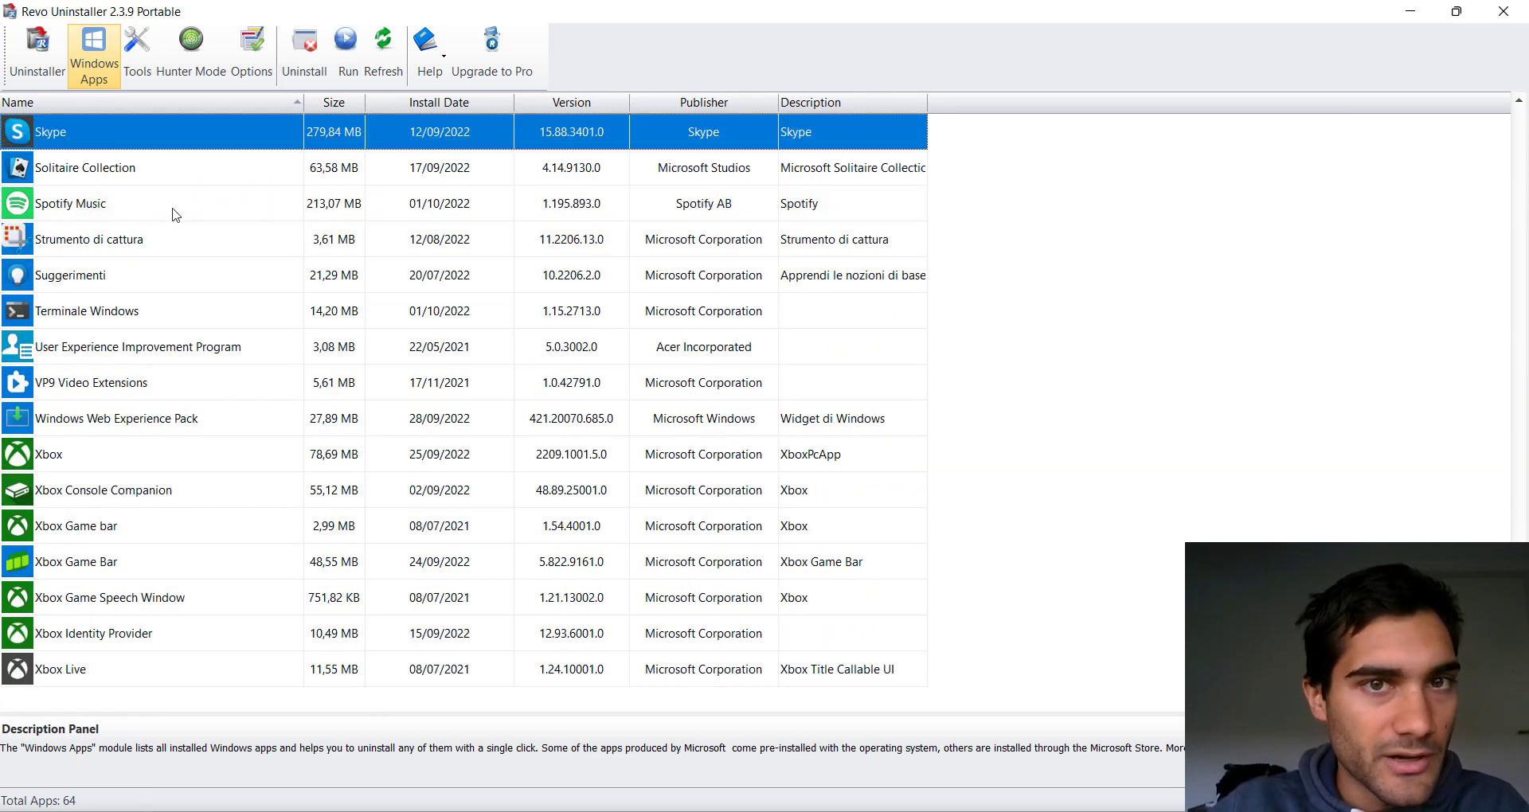
click(90, 206)
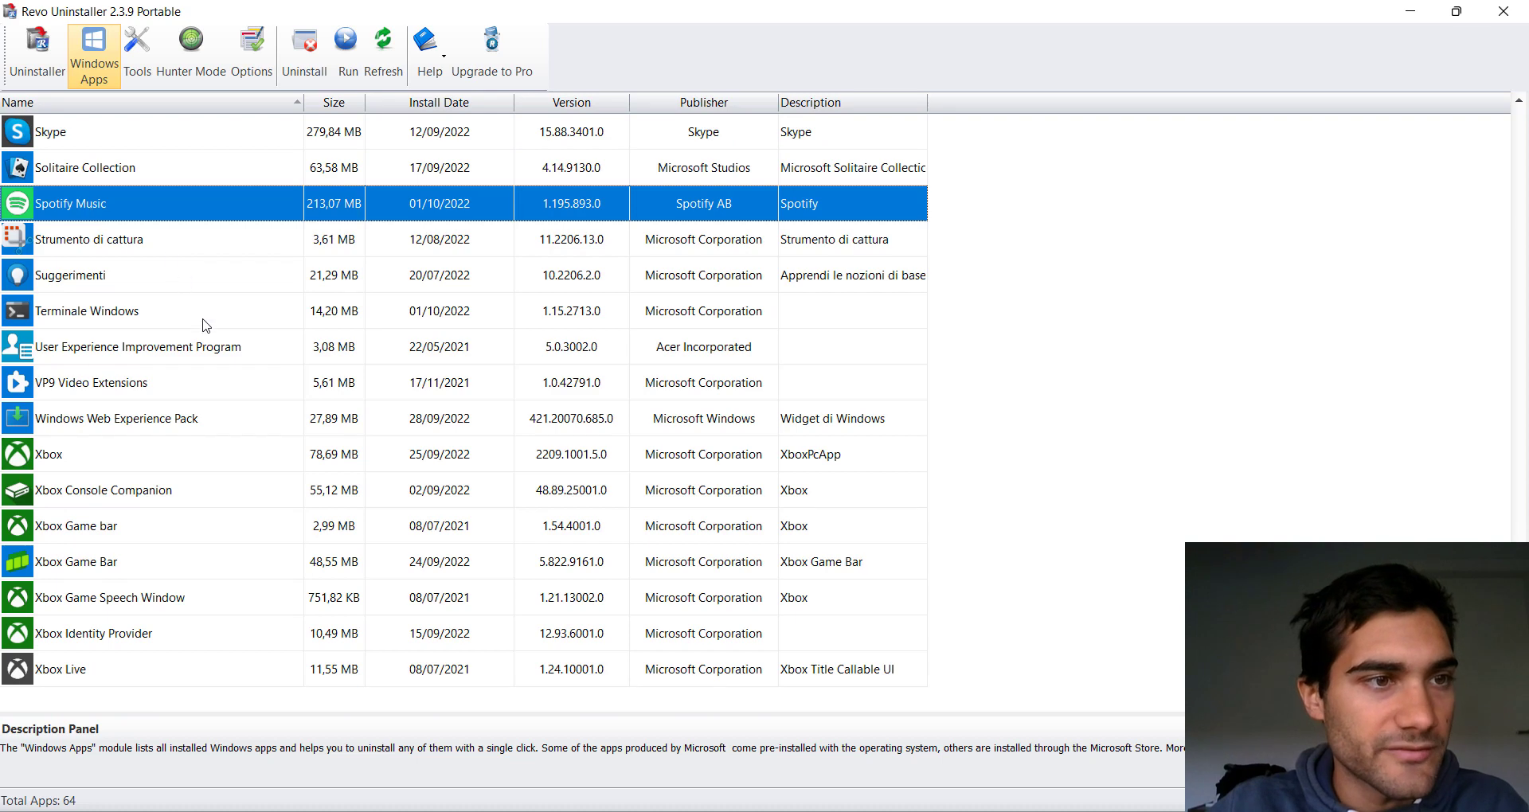
scroll(206, 325, up, 10)
Start uninstalling DroidJoy Server from the desktop programs list without making a System Restore Point.
click(37, 52)
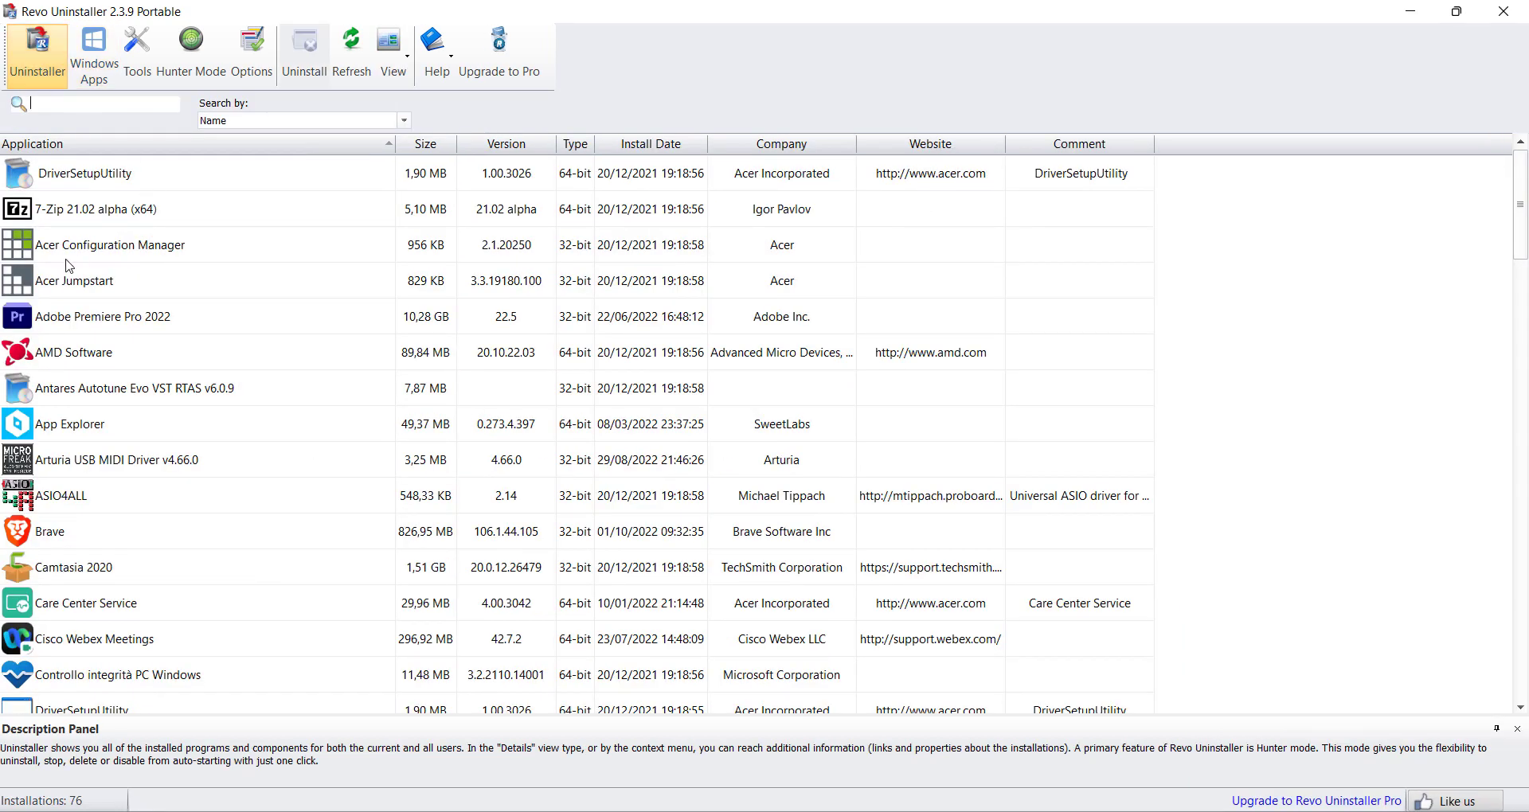
scroll(94, 401, down, 2)
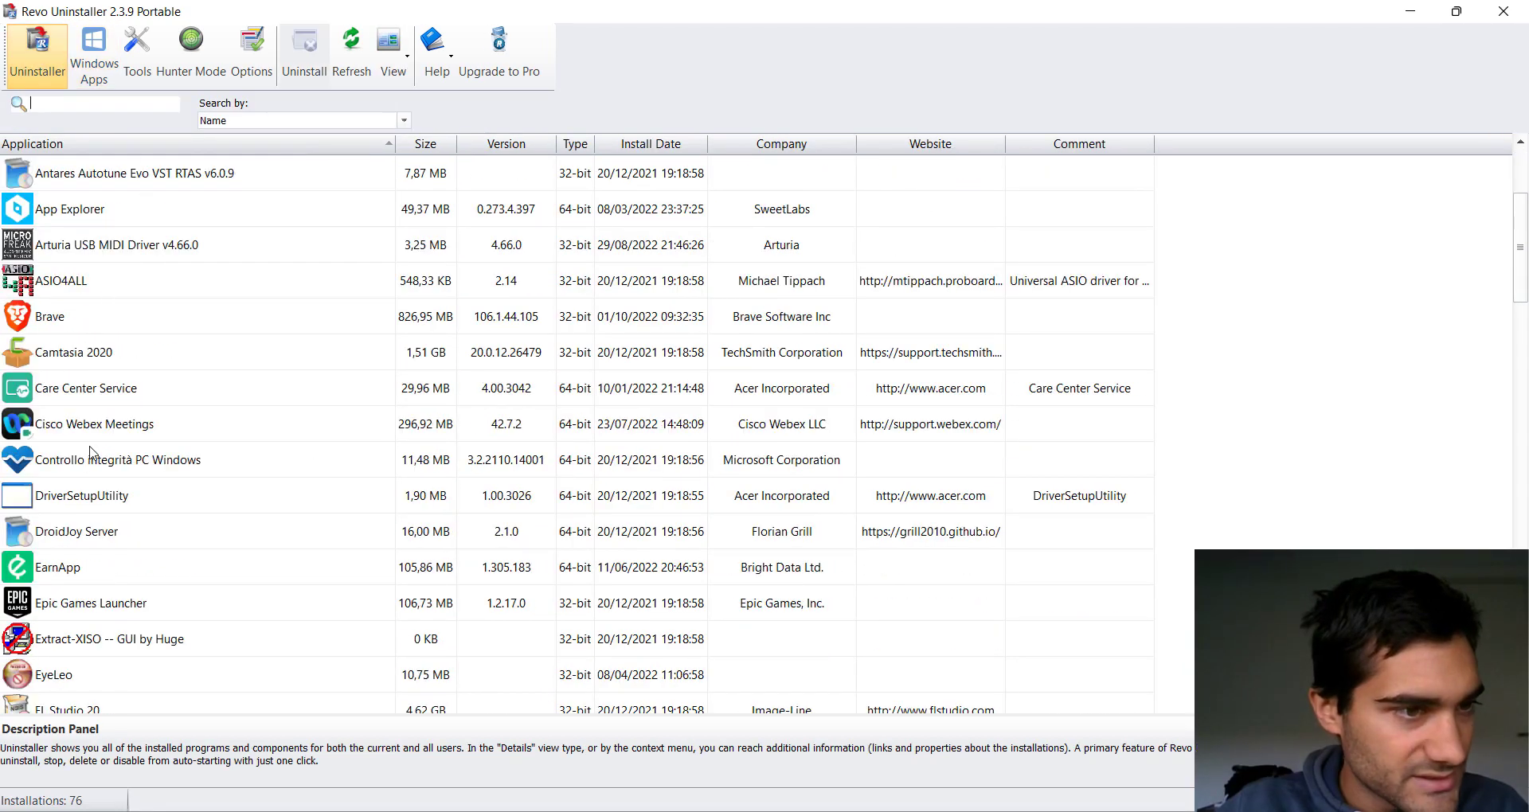
click(79, 536)
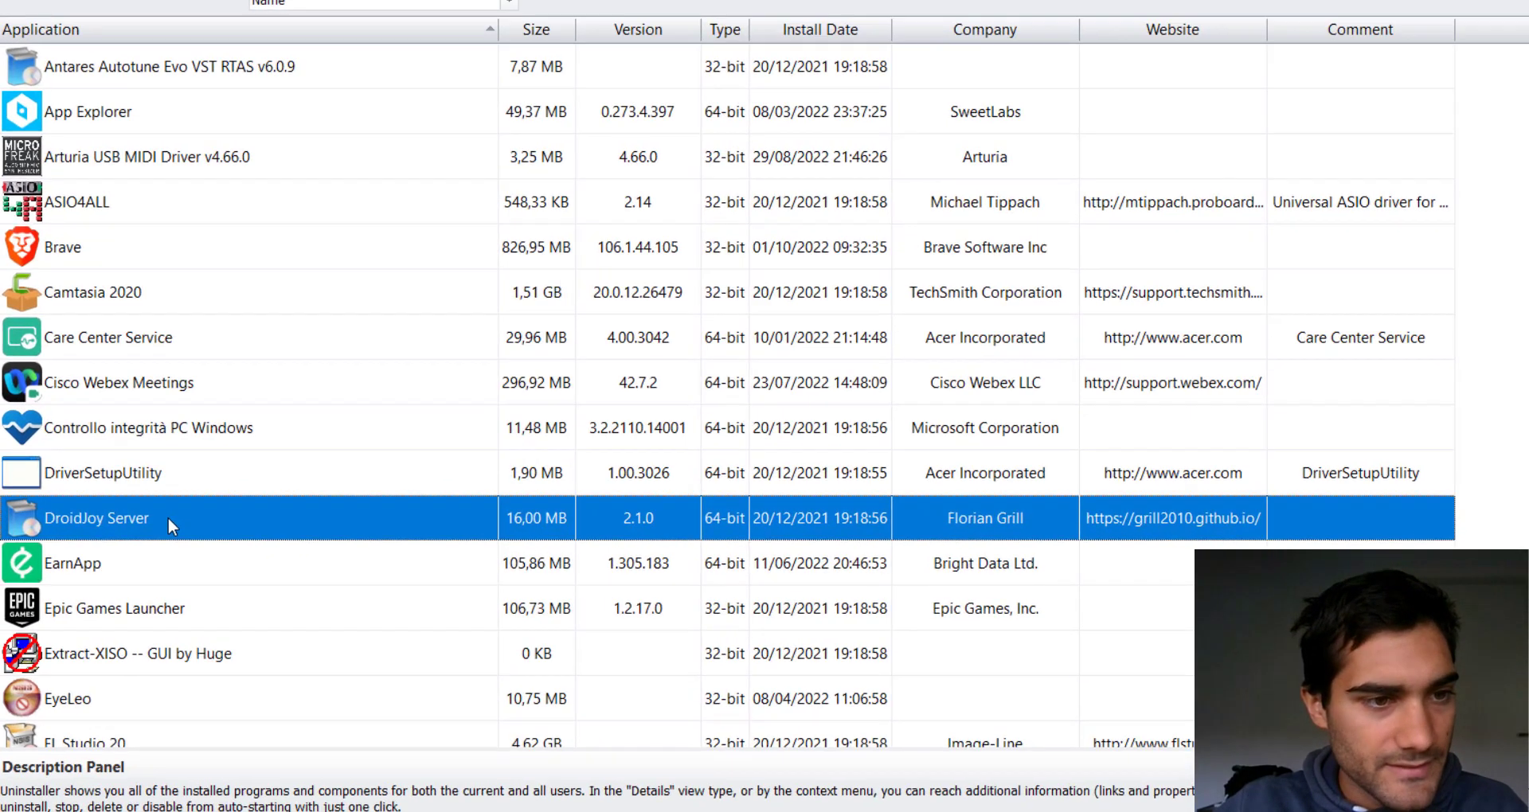
right_click(134, 532)
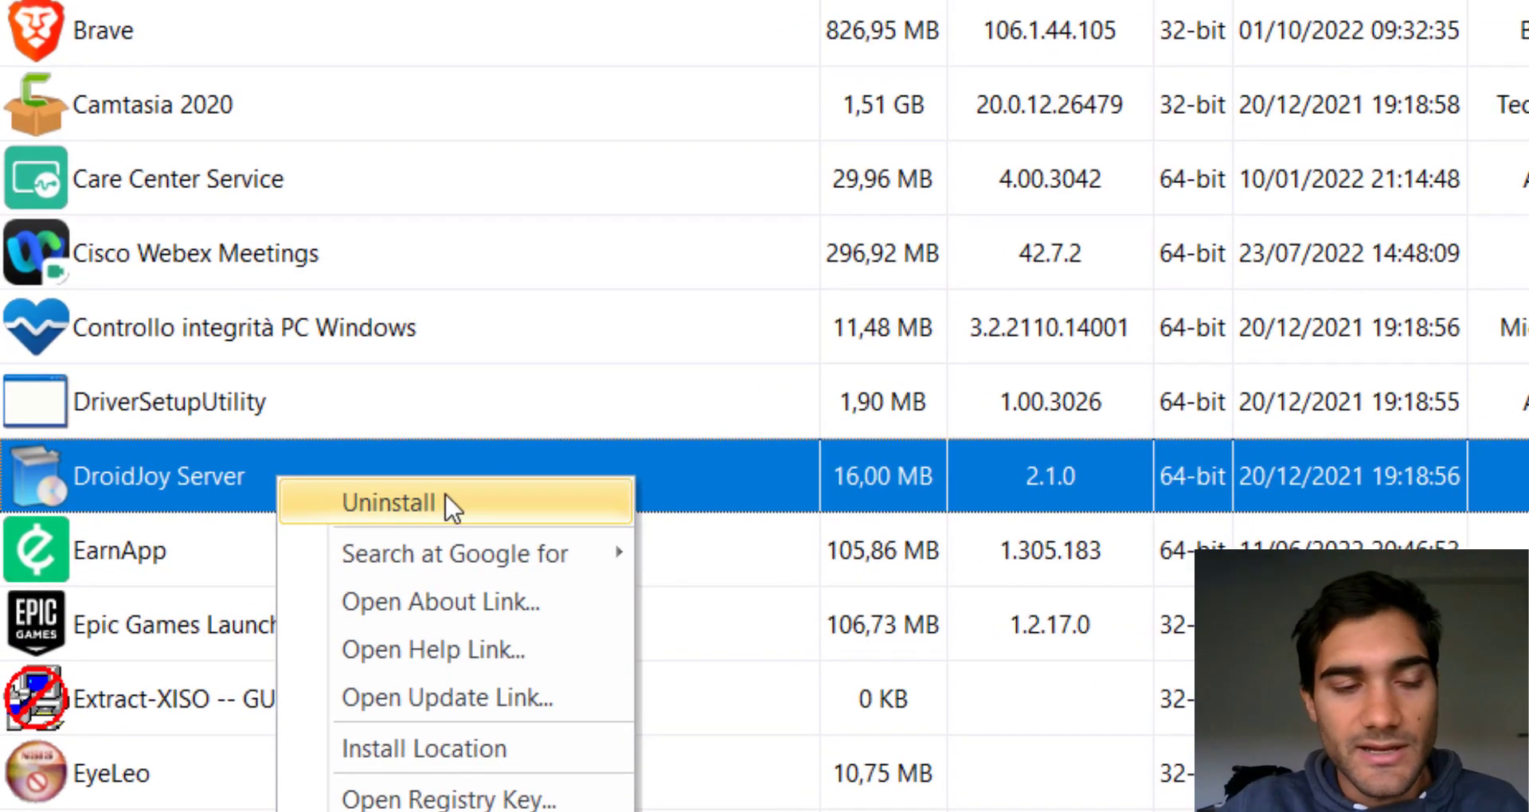
mouse_move(478, 567)
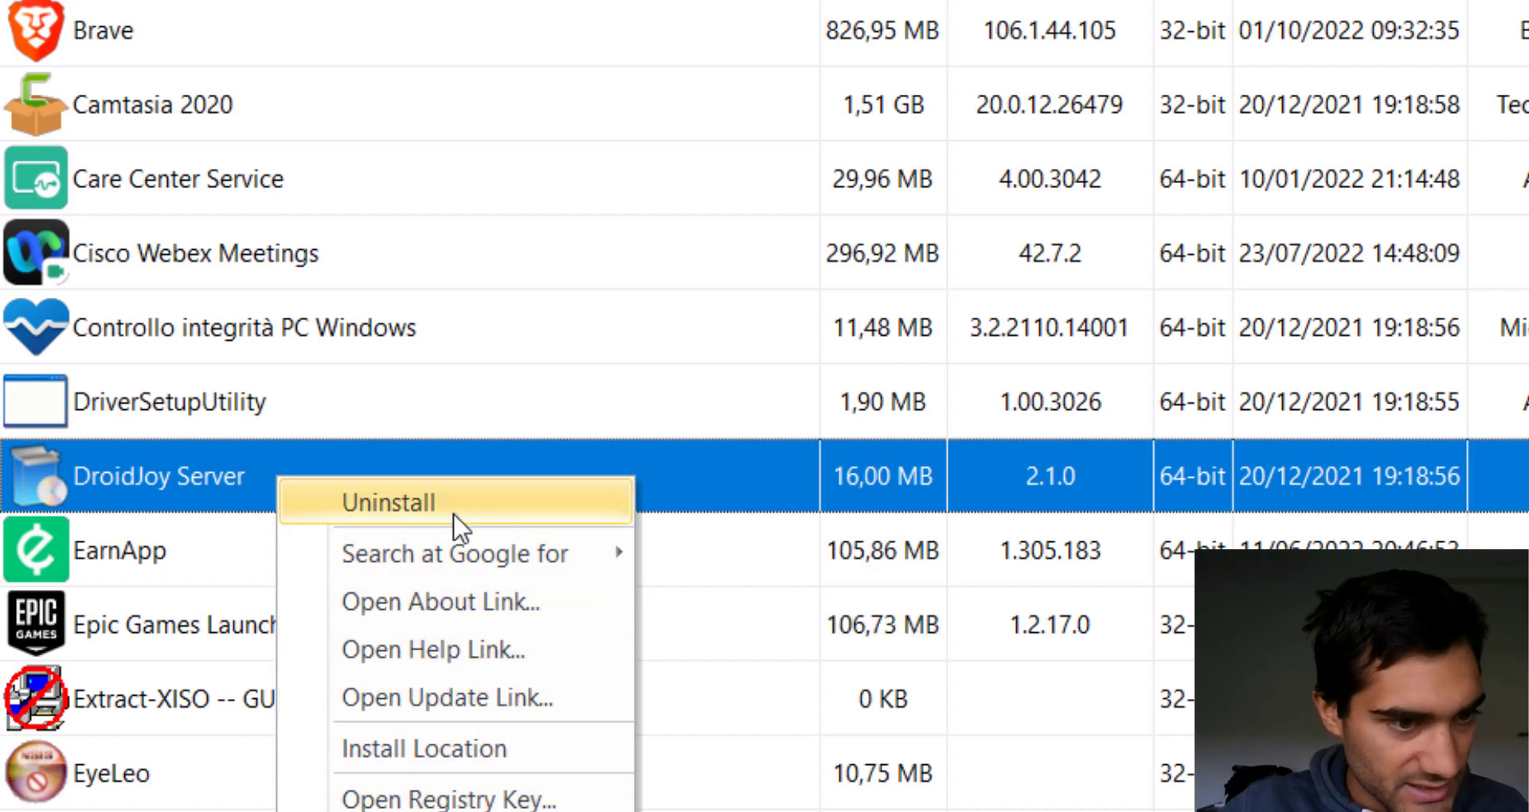
click(390, 511)
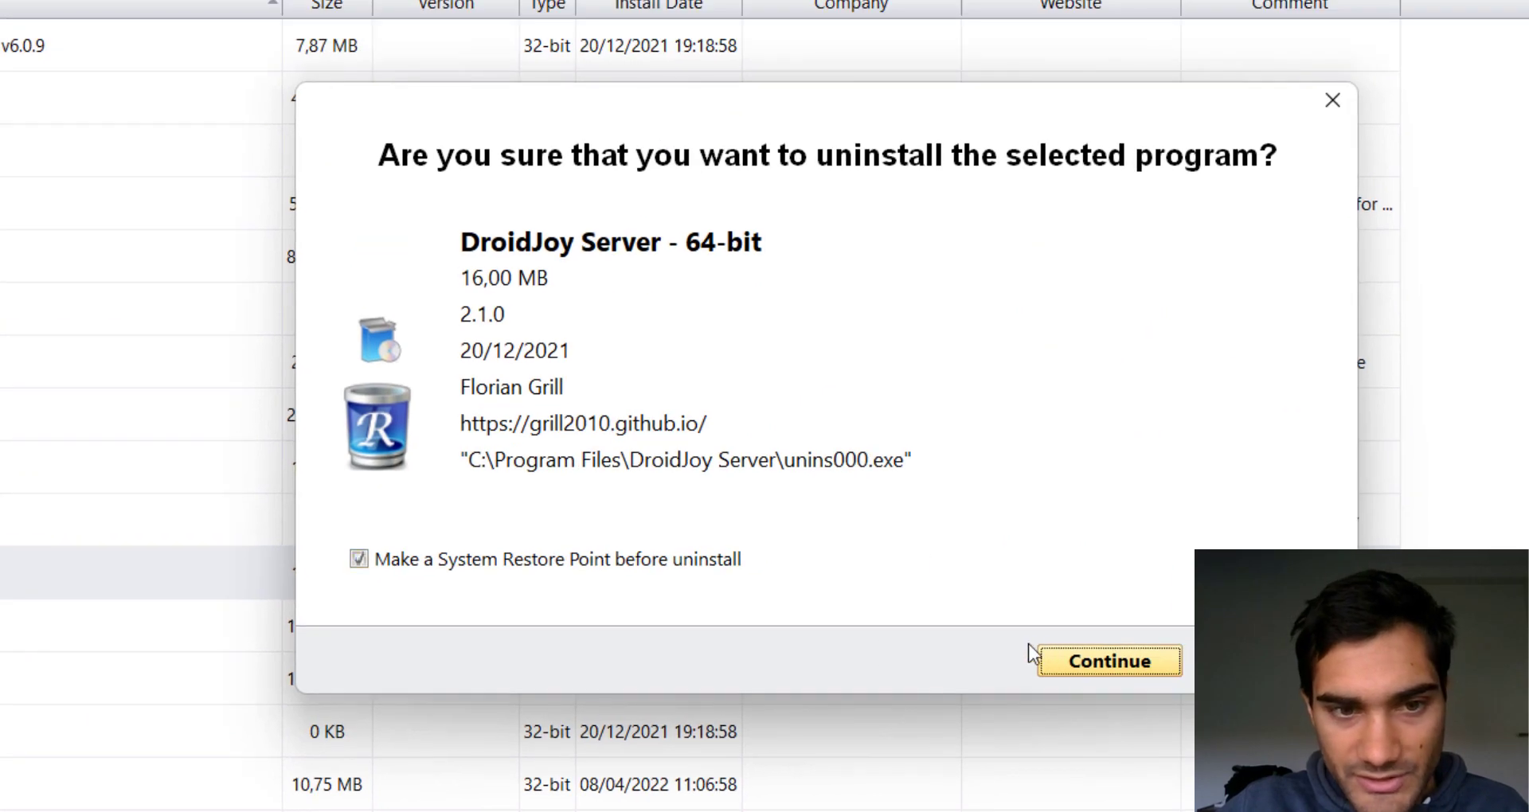
click(358, 559)
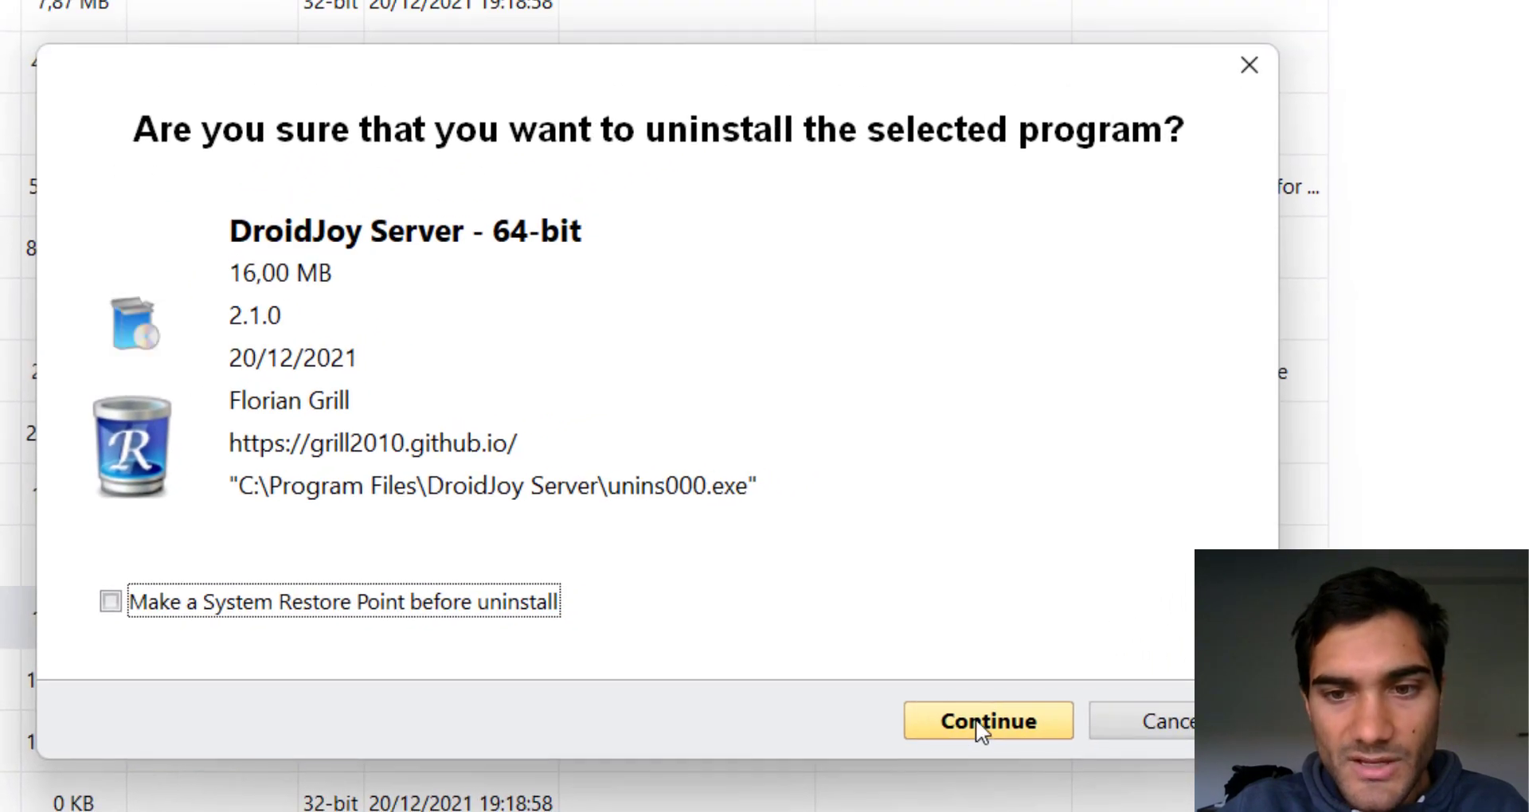
click(990, 729)
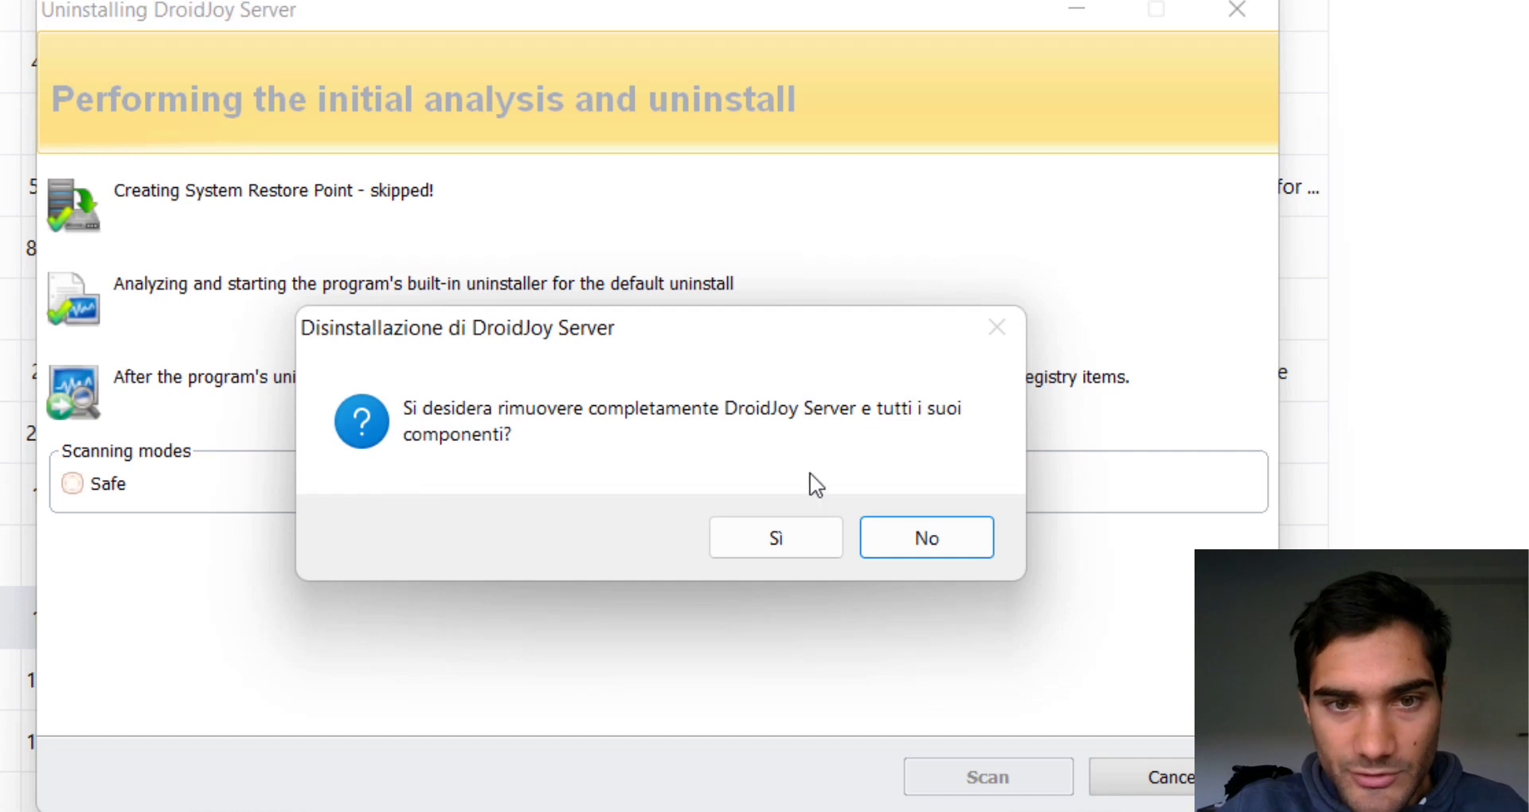
Complete DroidJoy Server's built-in uninstall with all its components, and scan for its leftovers in Moderate mode.
click(792, 538)
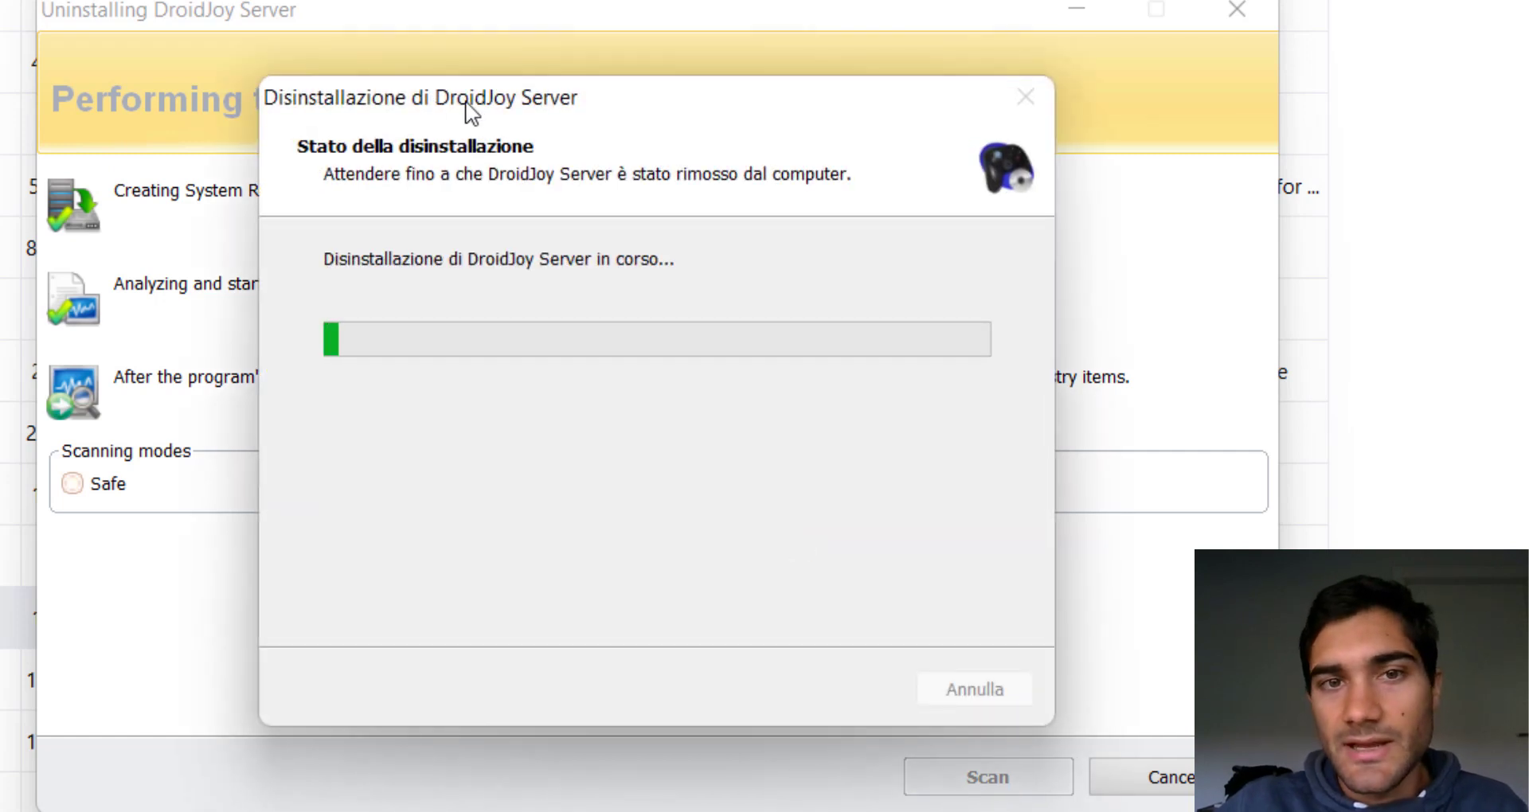
drag(609, 110, 628, 83)
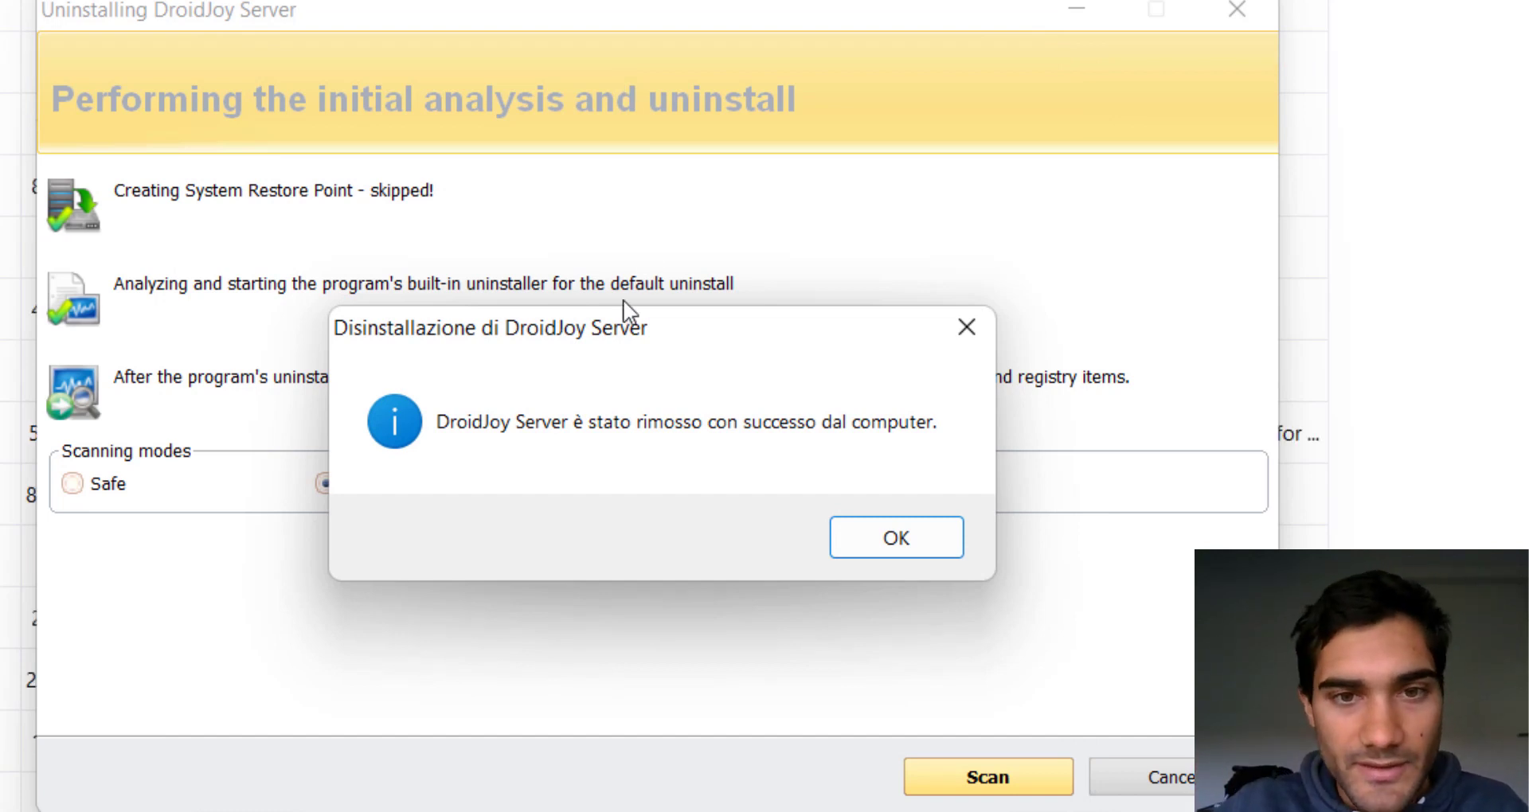
drag(614, 319, 561, 191)
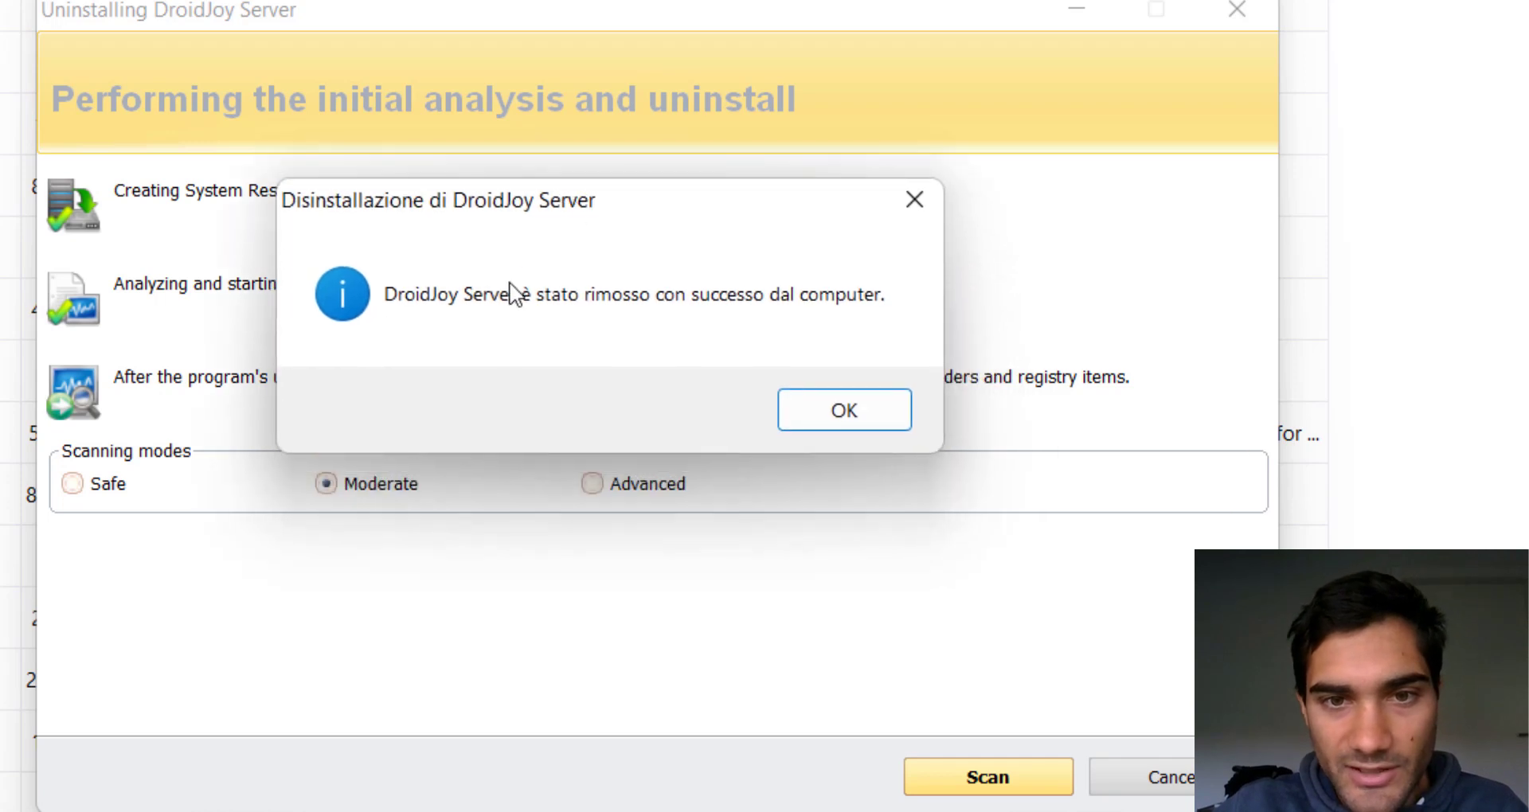
click(846, 414)
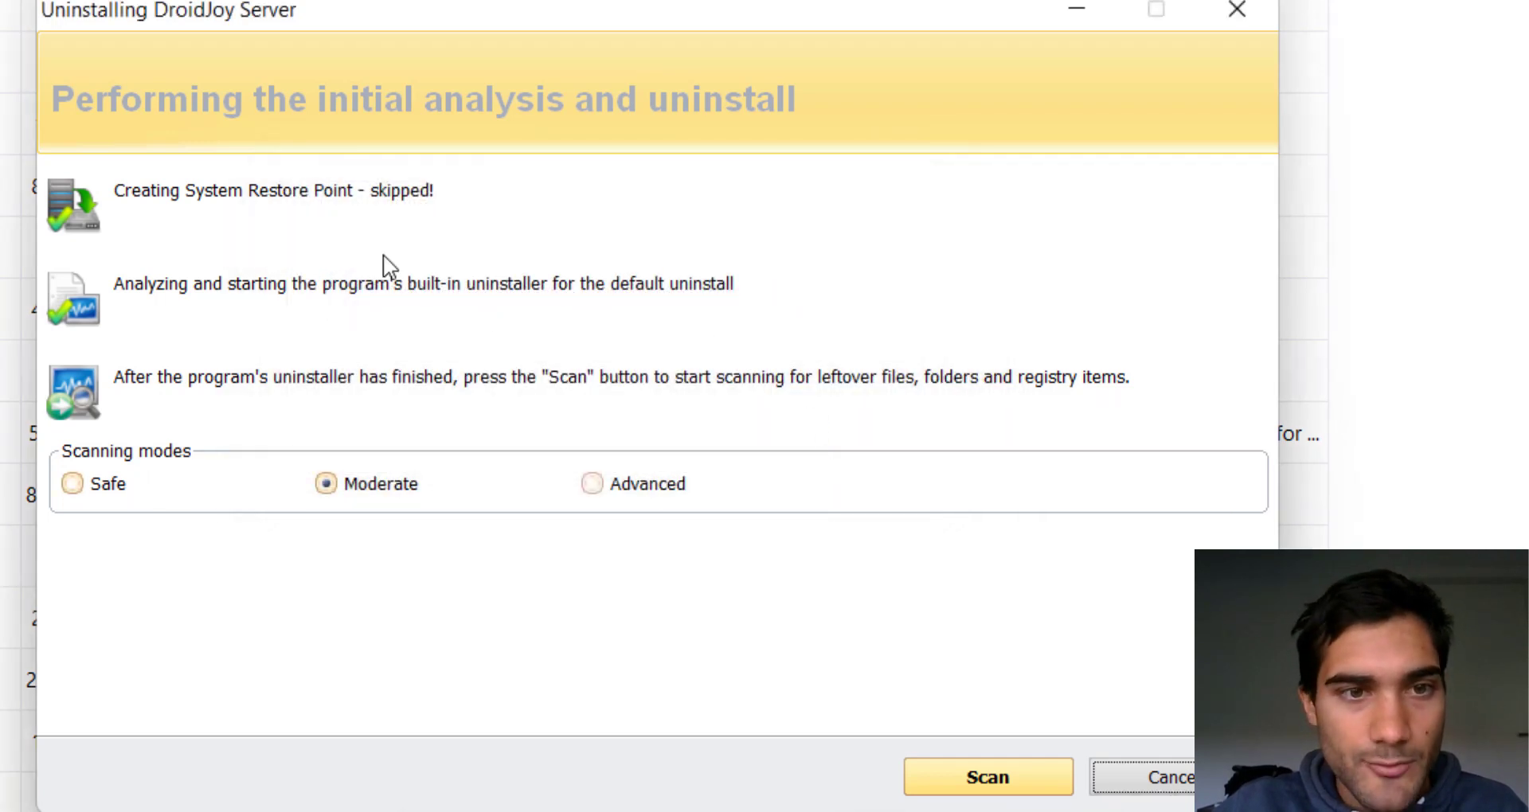
drag(460, 17, 445, 0)
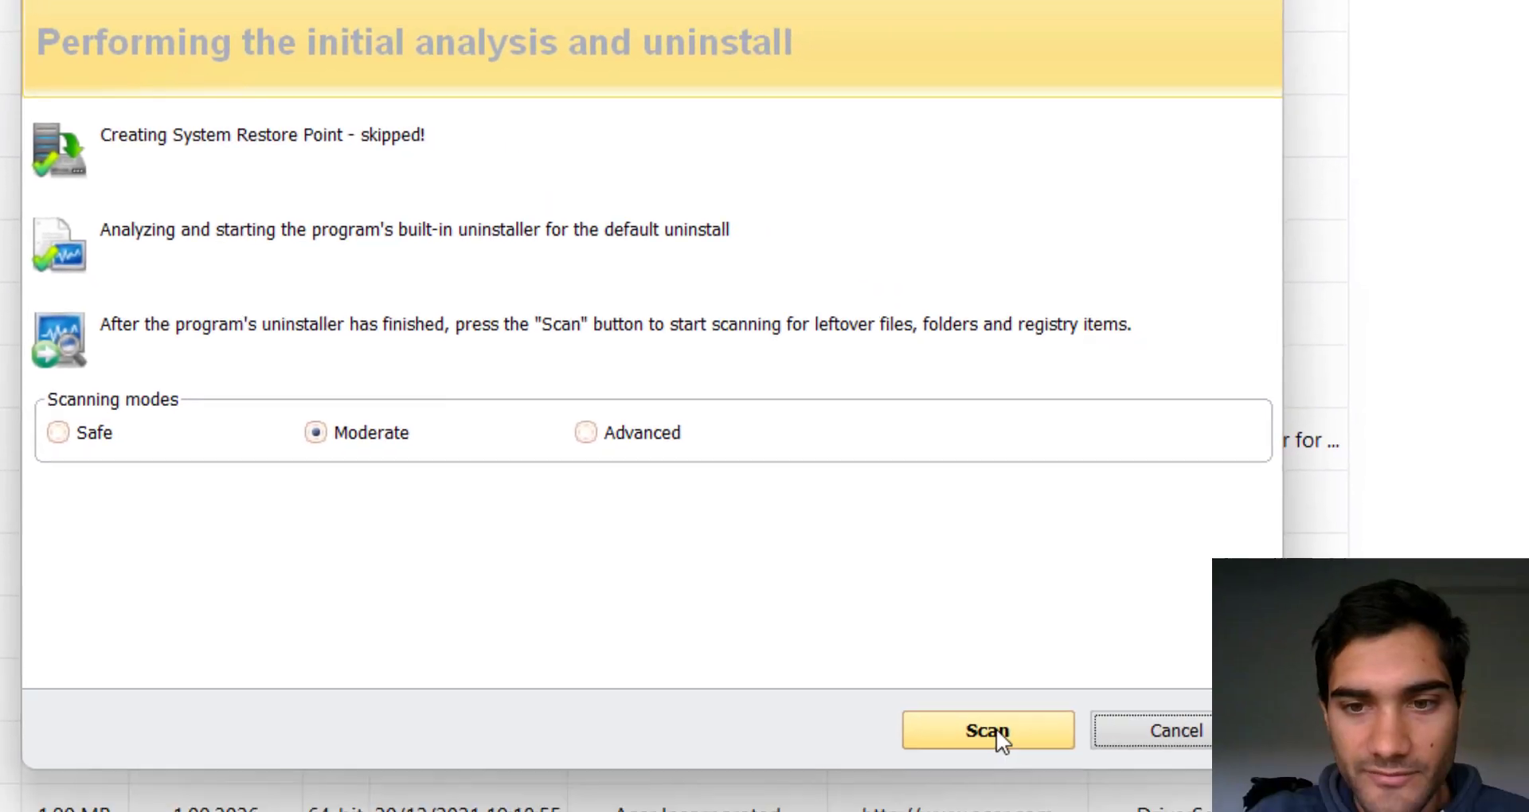
click(992, 728)
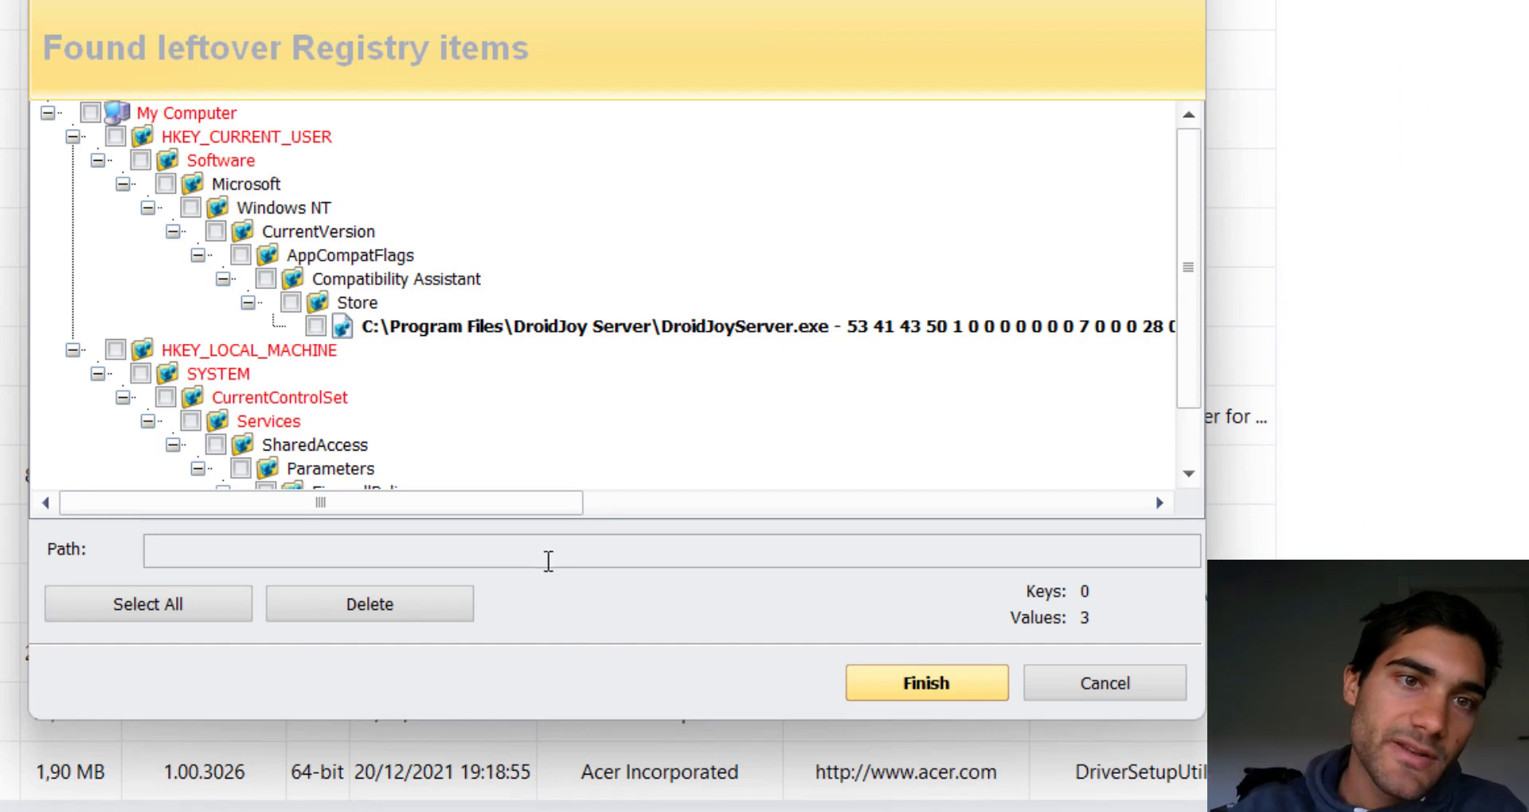
Examine the leftover DroidJoy Server registry items under HKEY_CURRENT_USER and HKEY_LOCAL_MACHINE.
scroll(422, 331, down, 2)
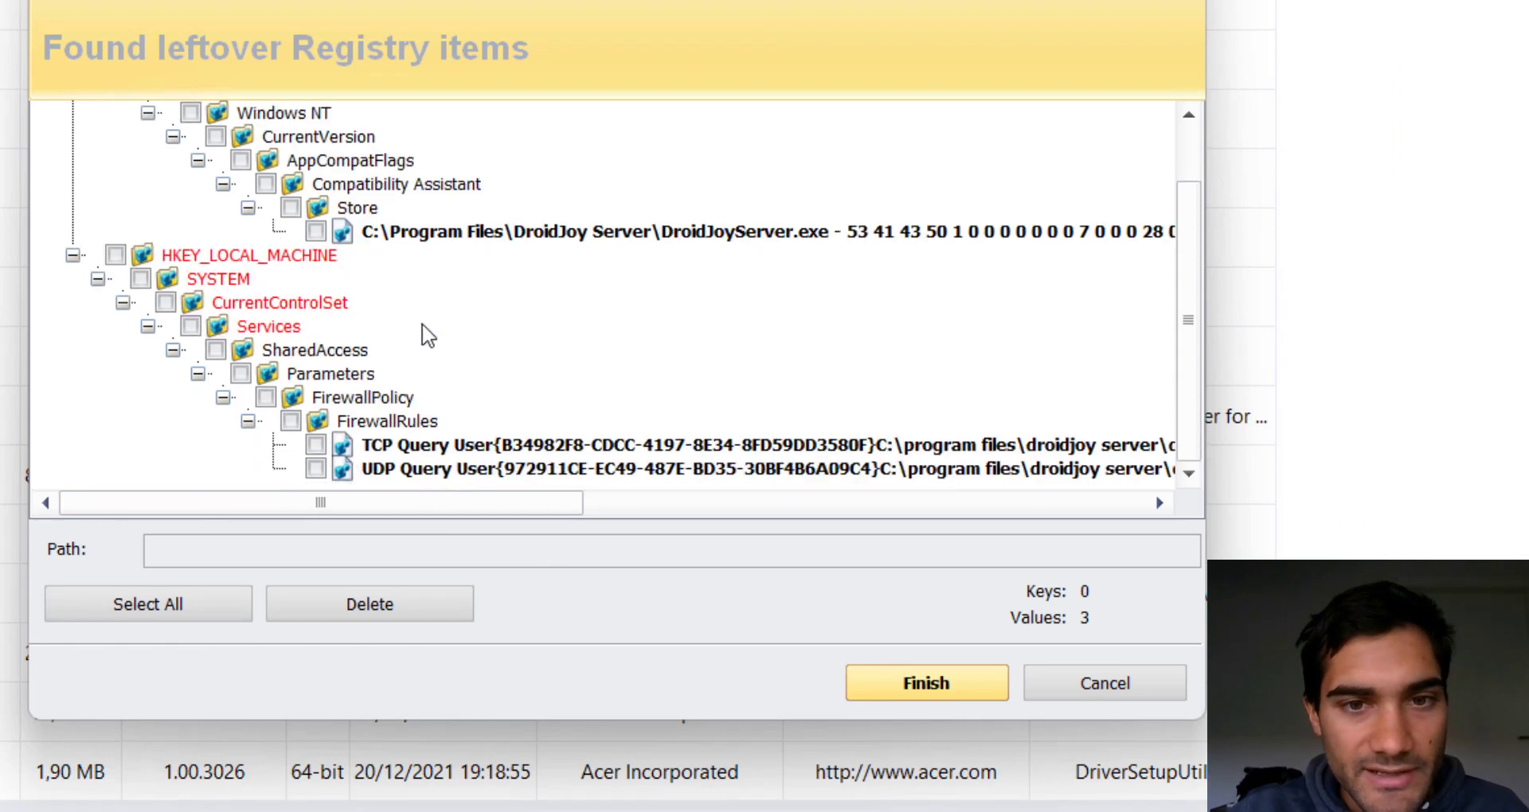
scroll(603, 406, up, 2)
scroll(603, 406, down, 2)
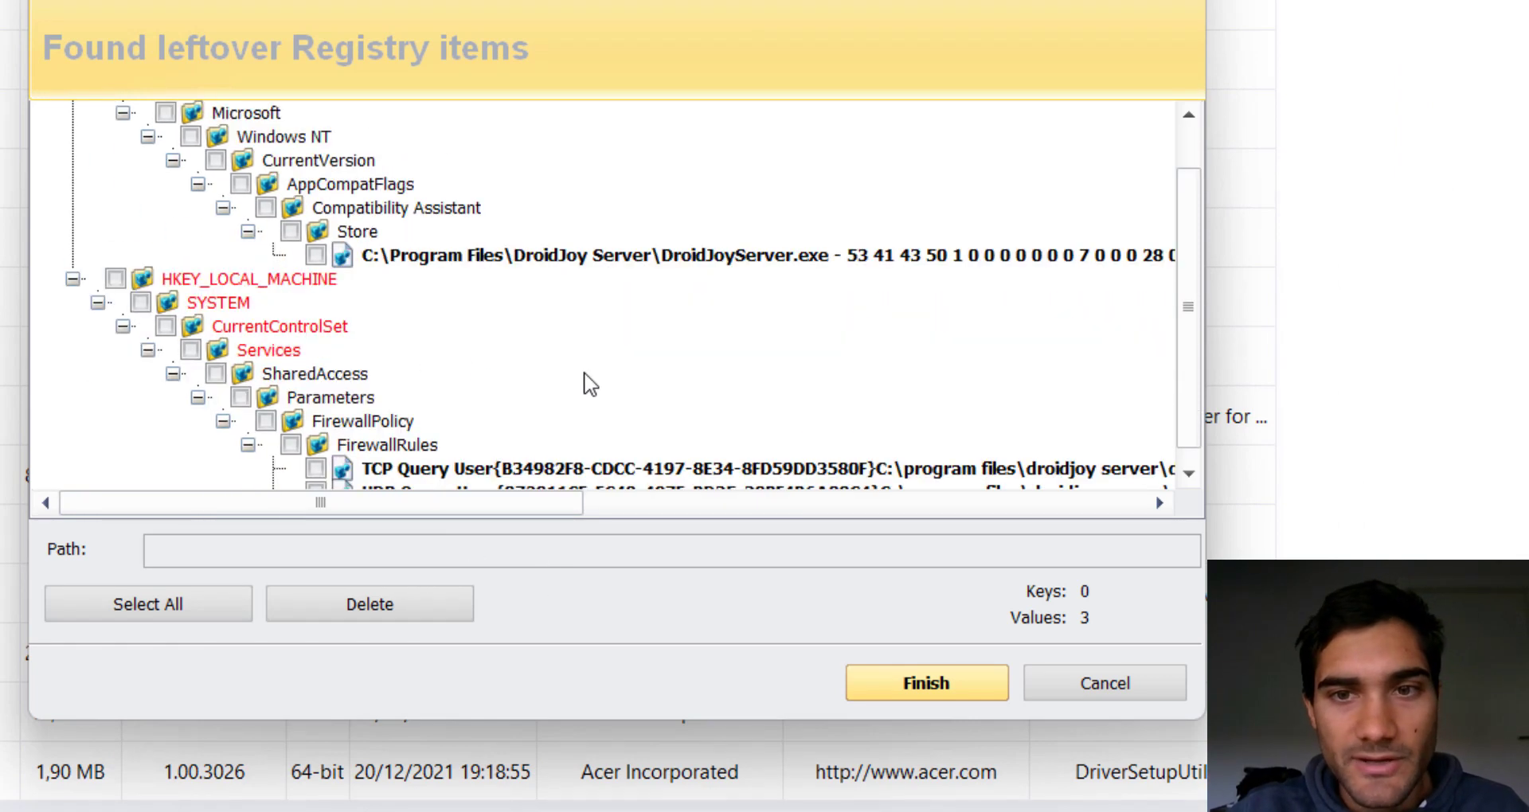
scroll(593, 390, up, 1)
scroll(589, 383, up, 1)
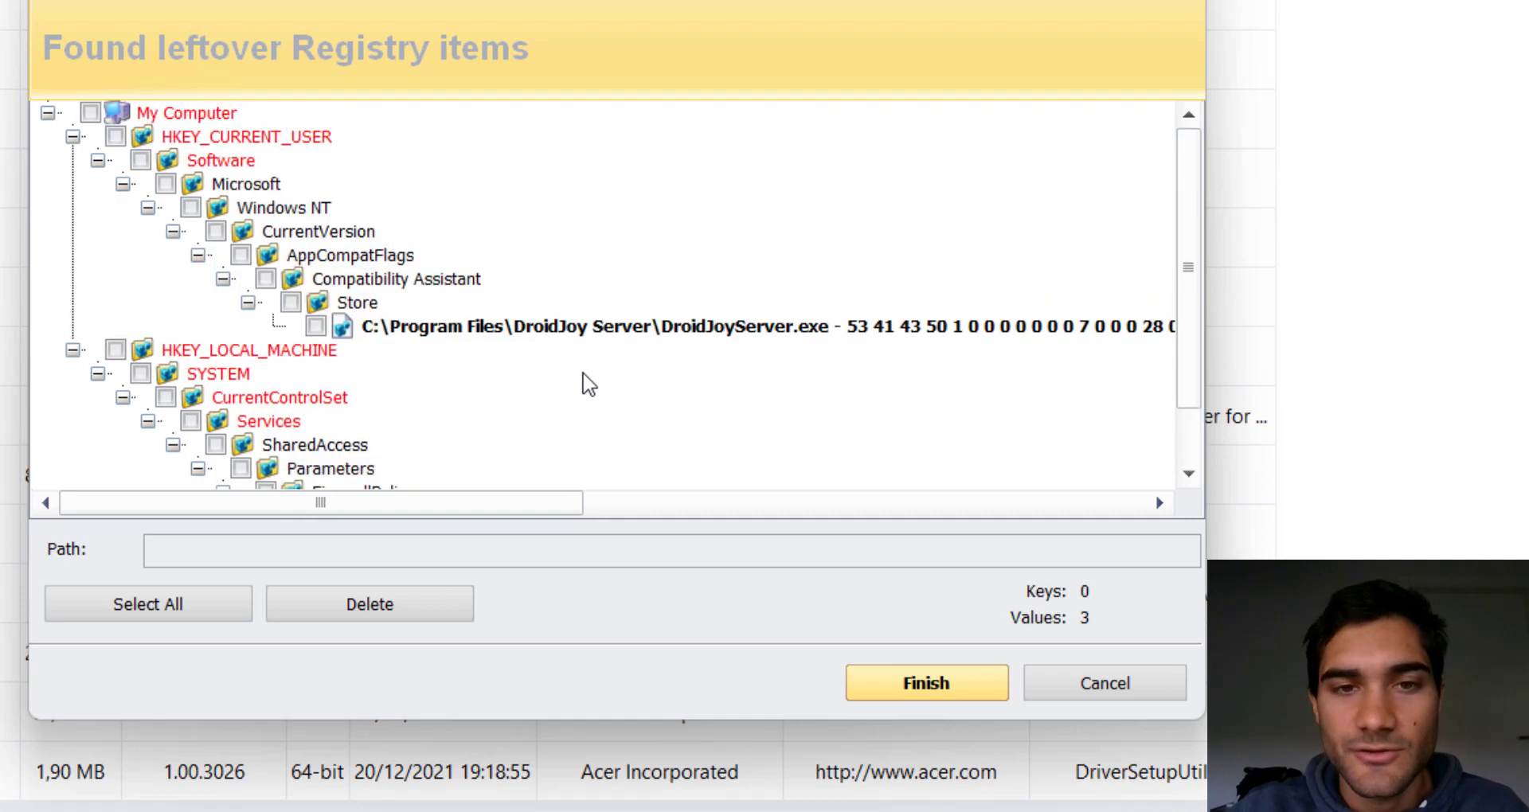
scroll(181, 331, down, 2)
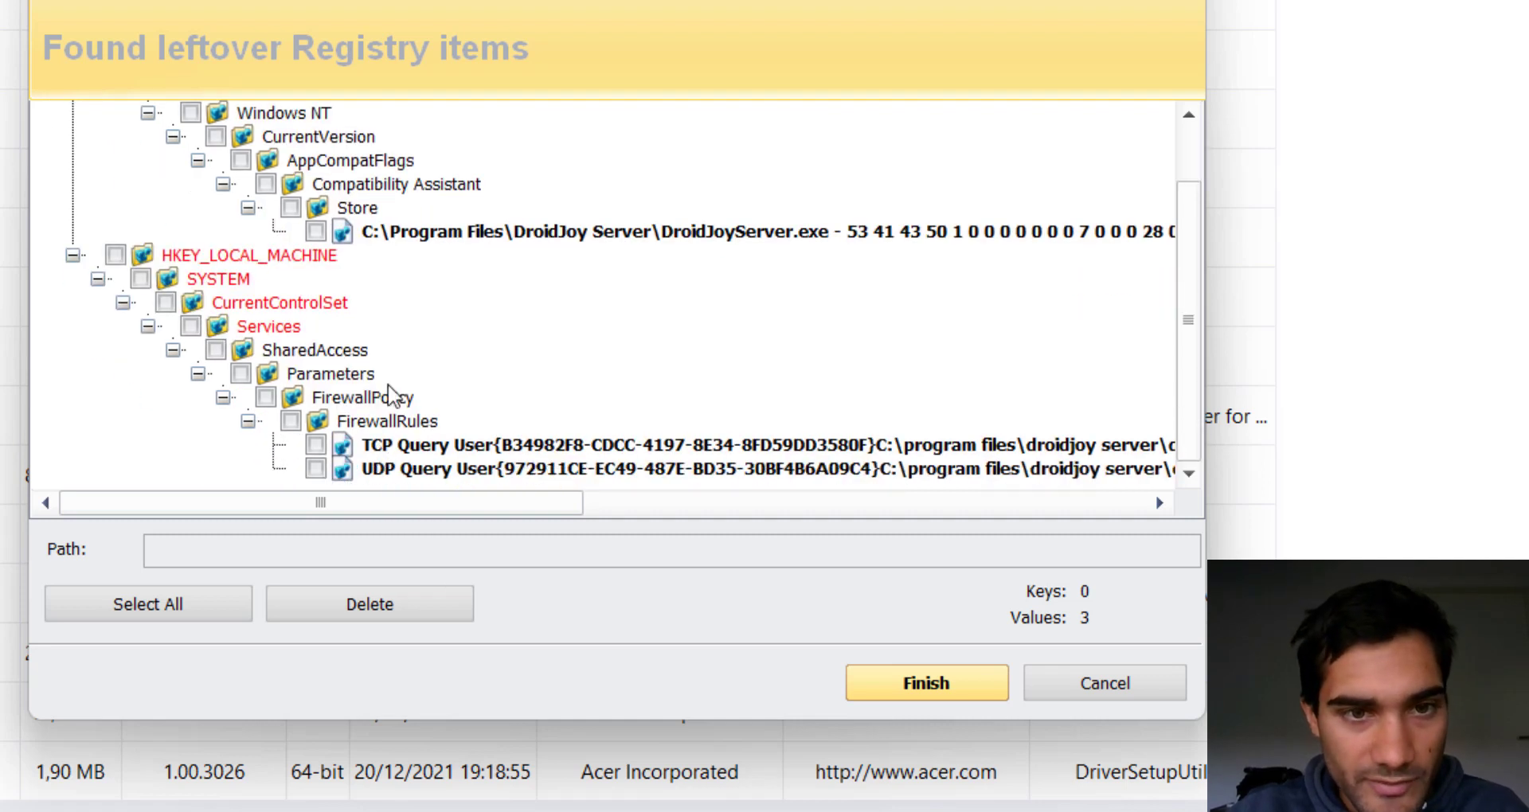
scroll(390, 382, up, 1)
scroll(370, 319, down, 1)
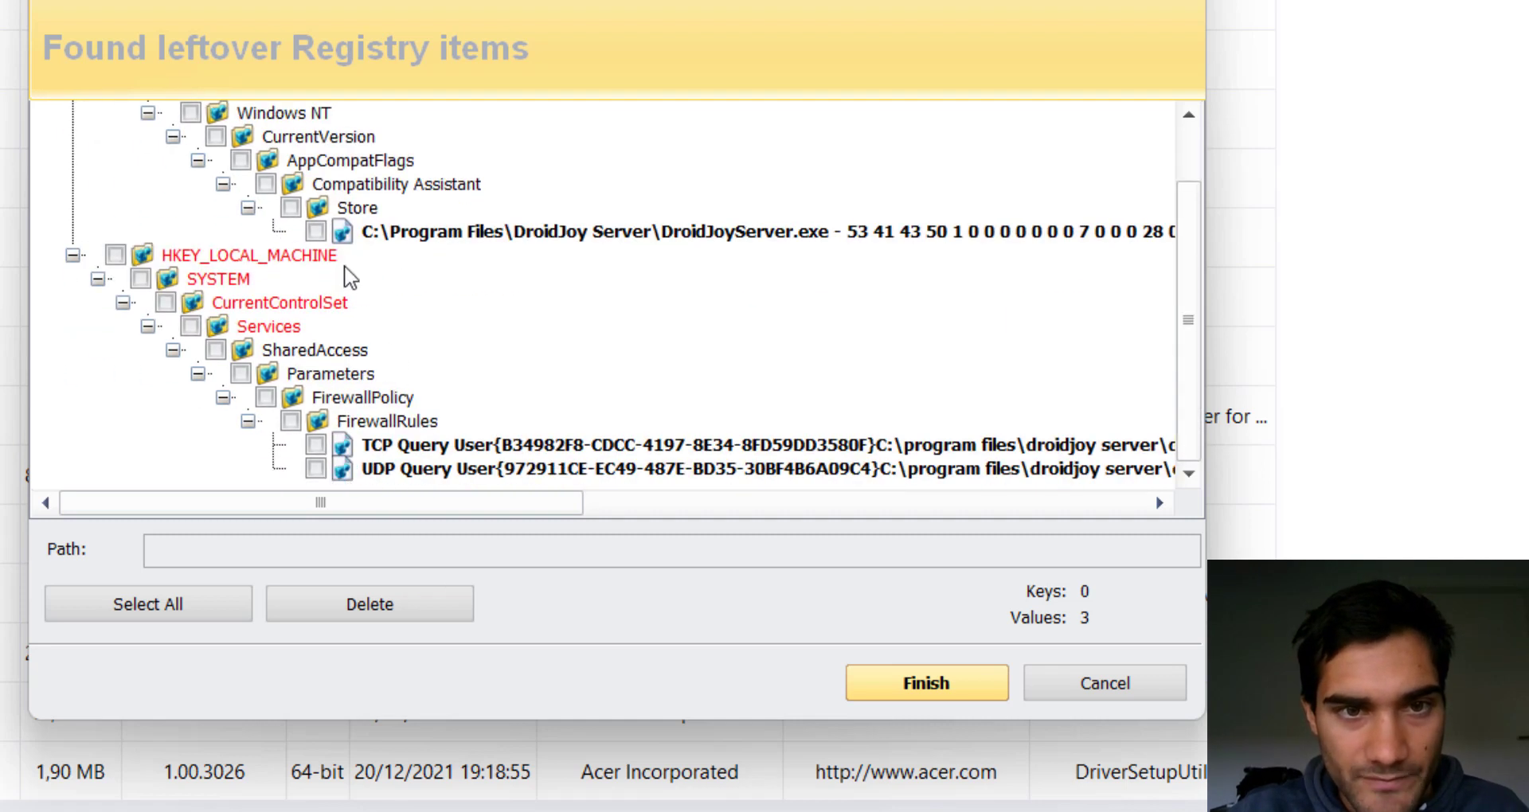
Select all the leftover DroidJoy Server registry items and delete them, confirming the deletion.
scroll(354, 283, up, 2)
click(316, 327)
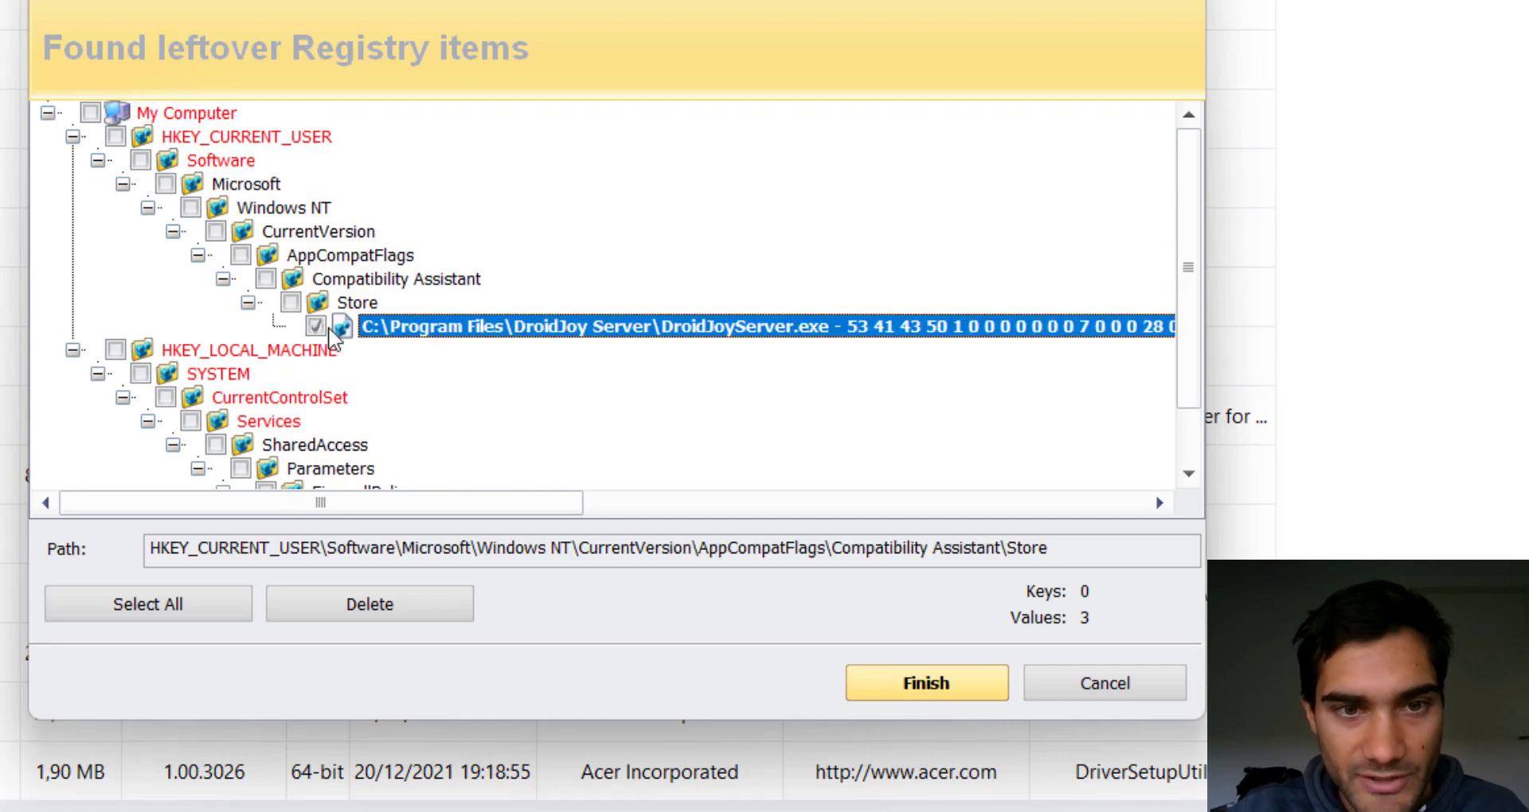
scroll(317, 335, down, 2)
click(315, 445)
click(316, 468)
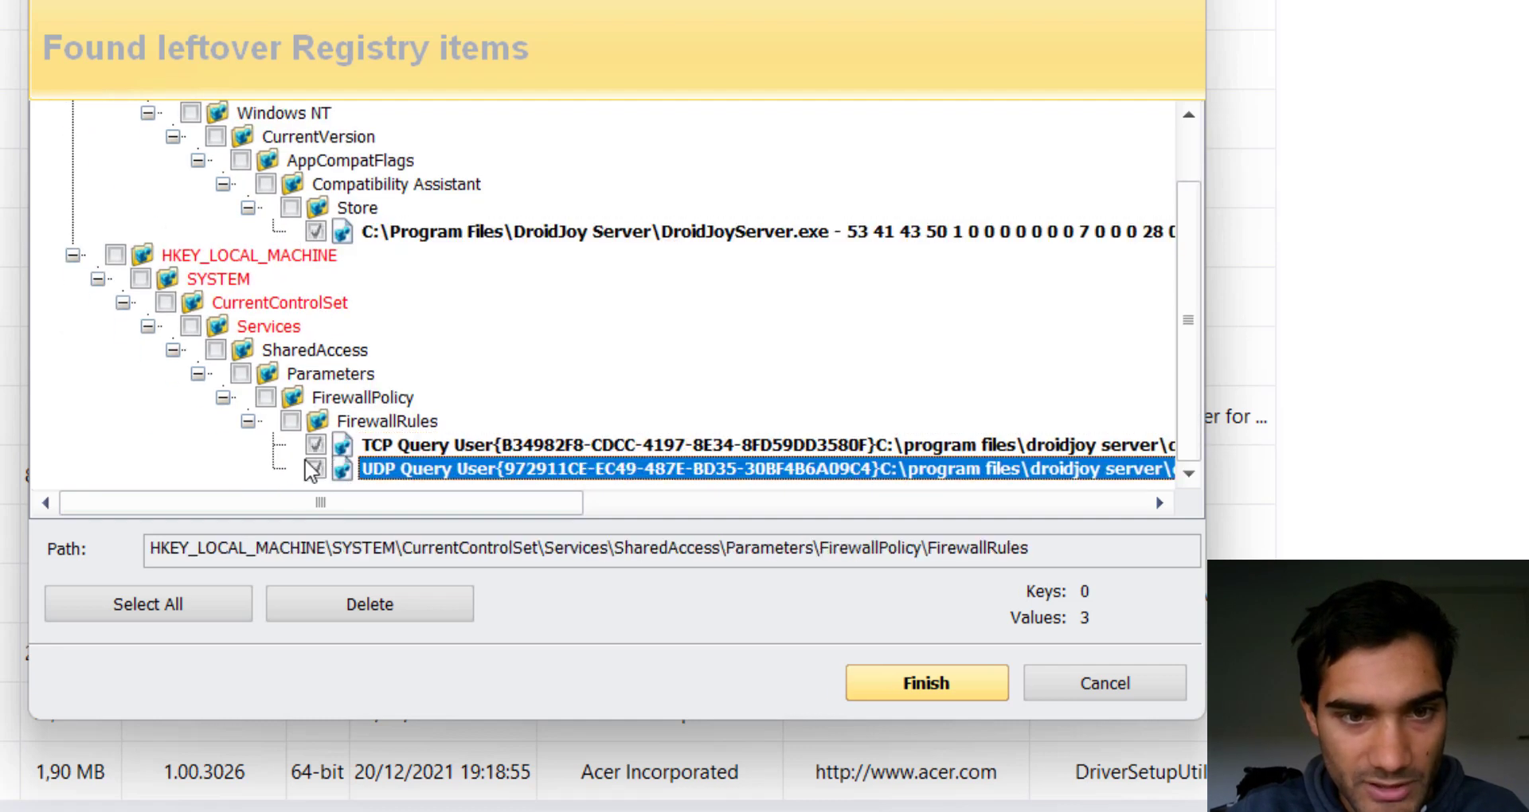
scroll(408, 347, up, 2)
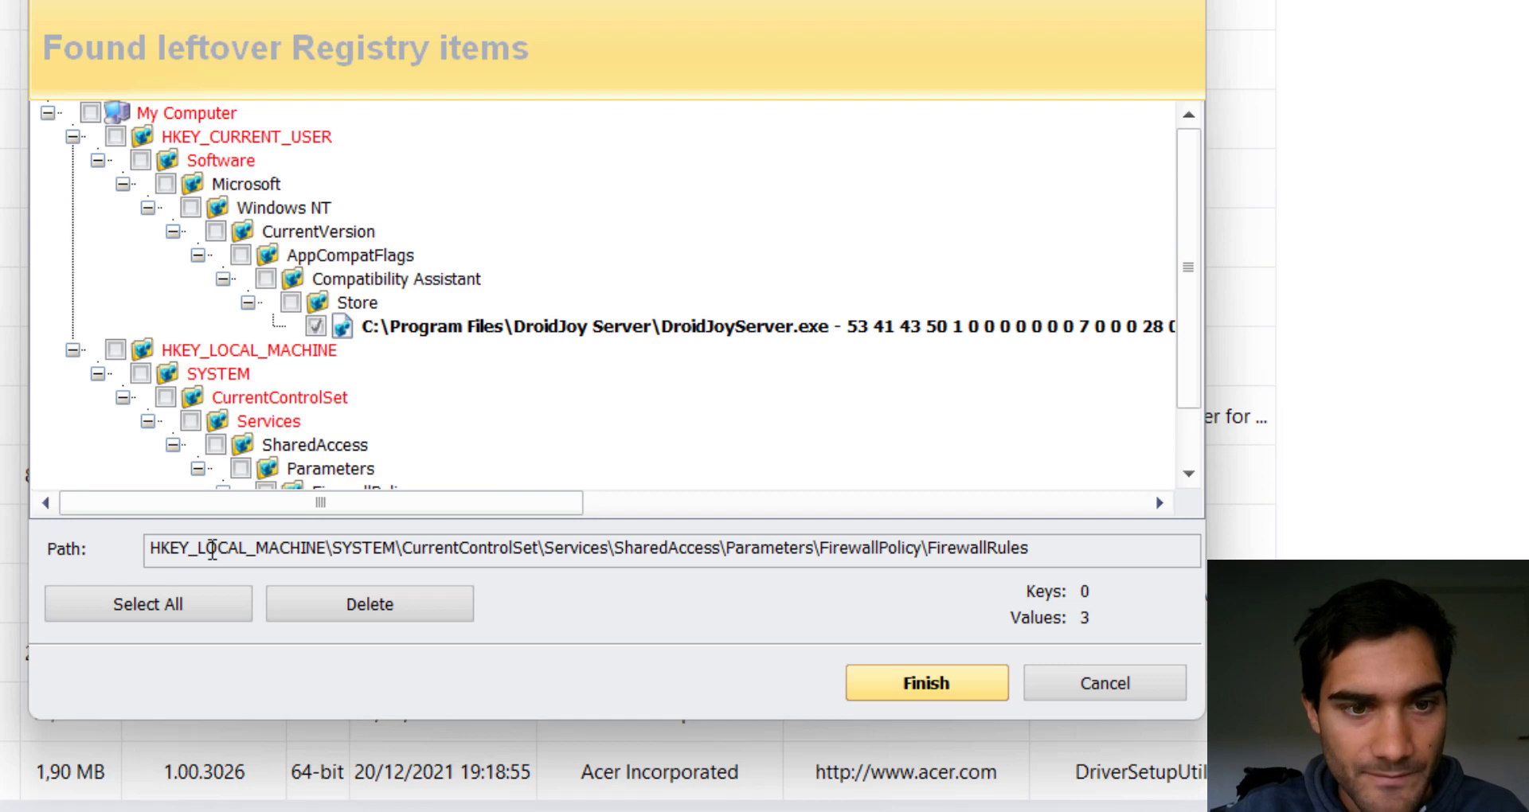
click(157, 609)
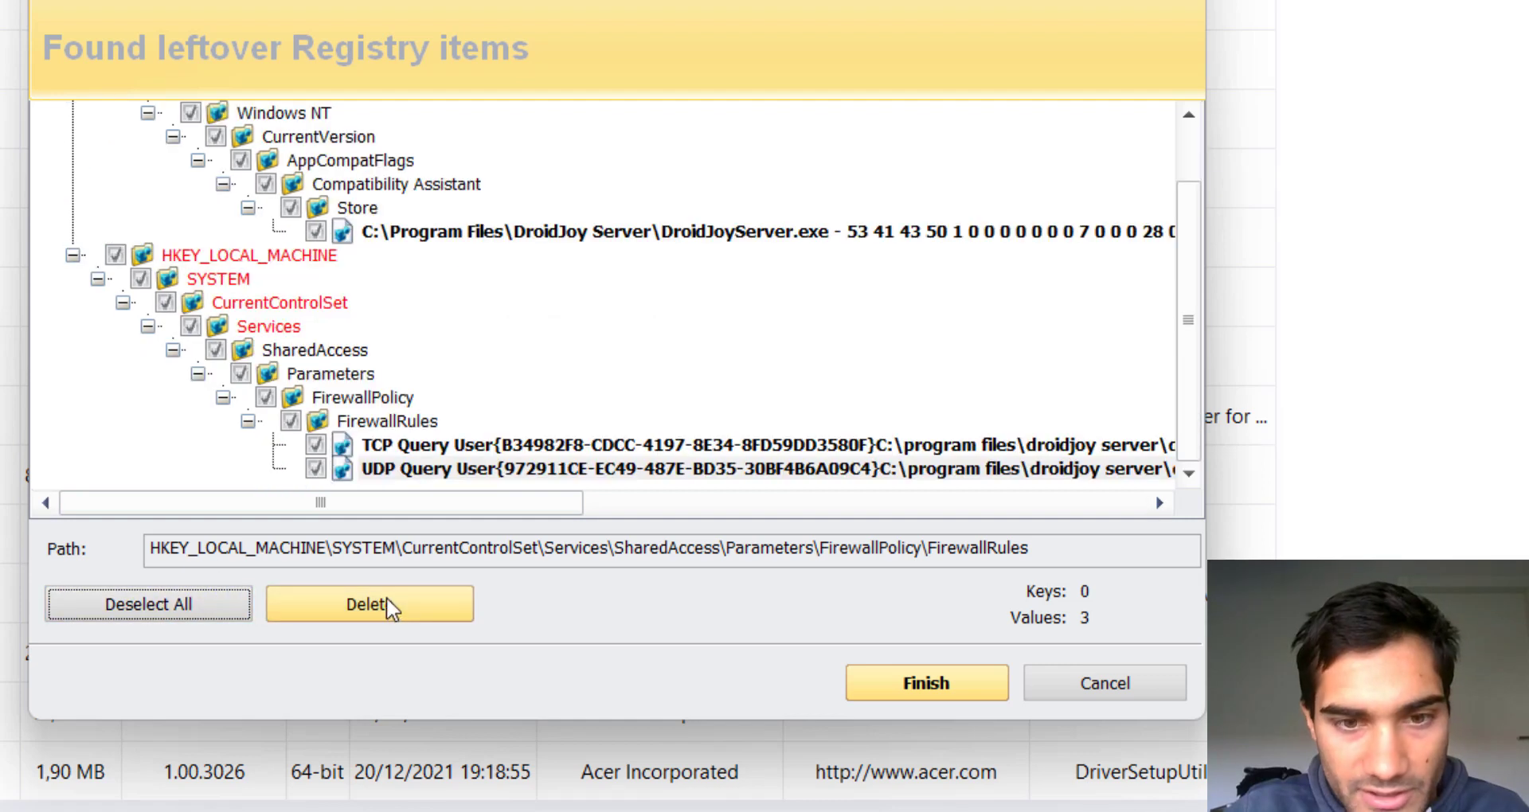
click(373, 607)
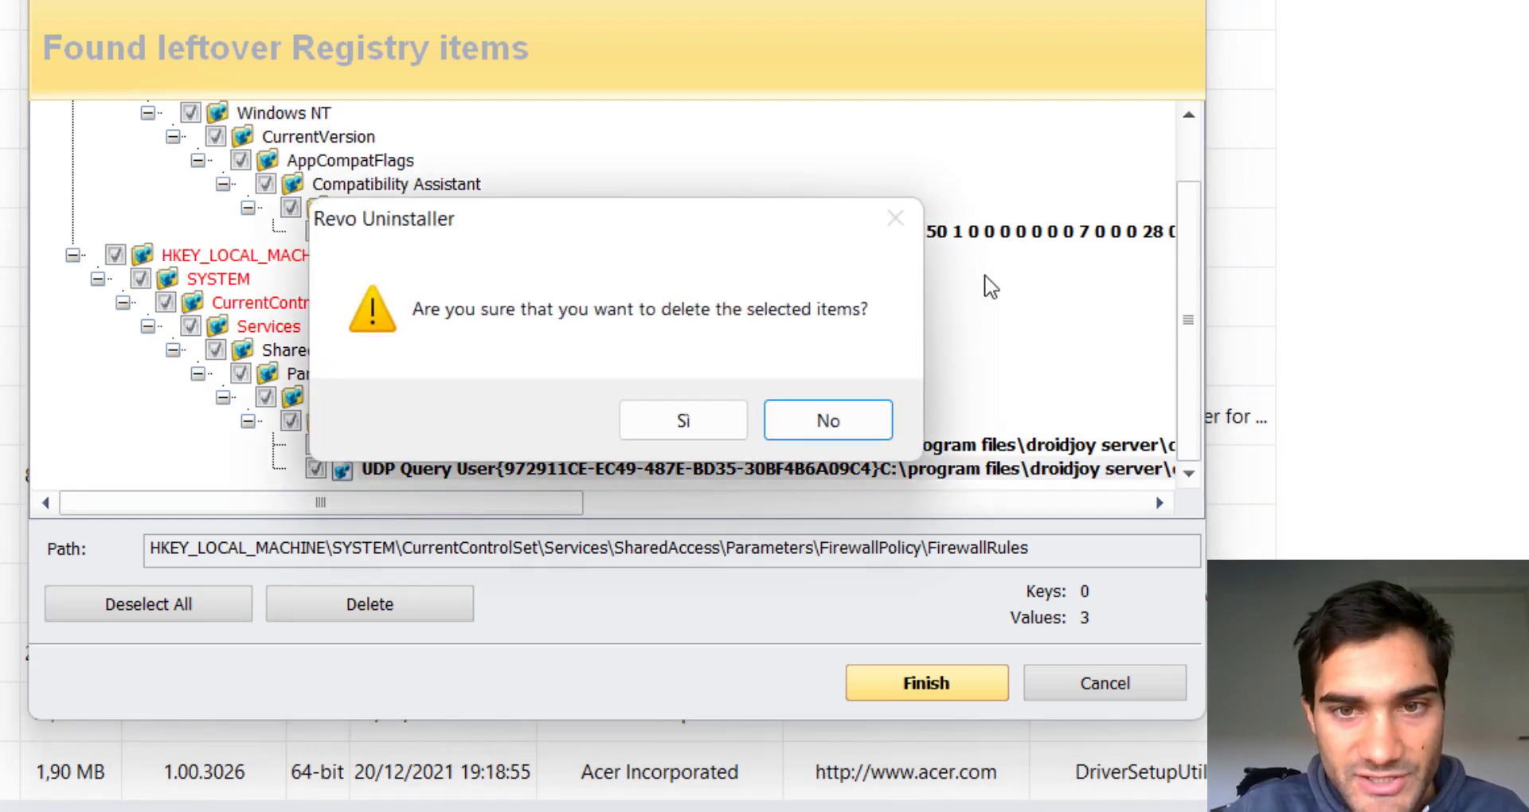
click(674, 419)
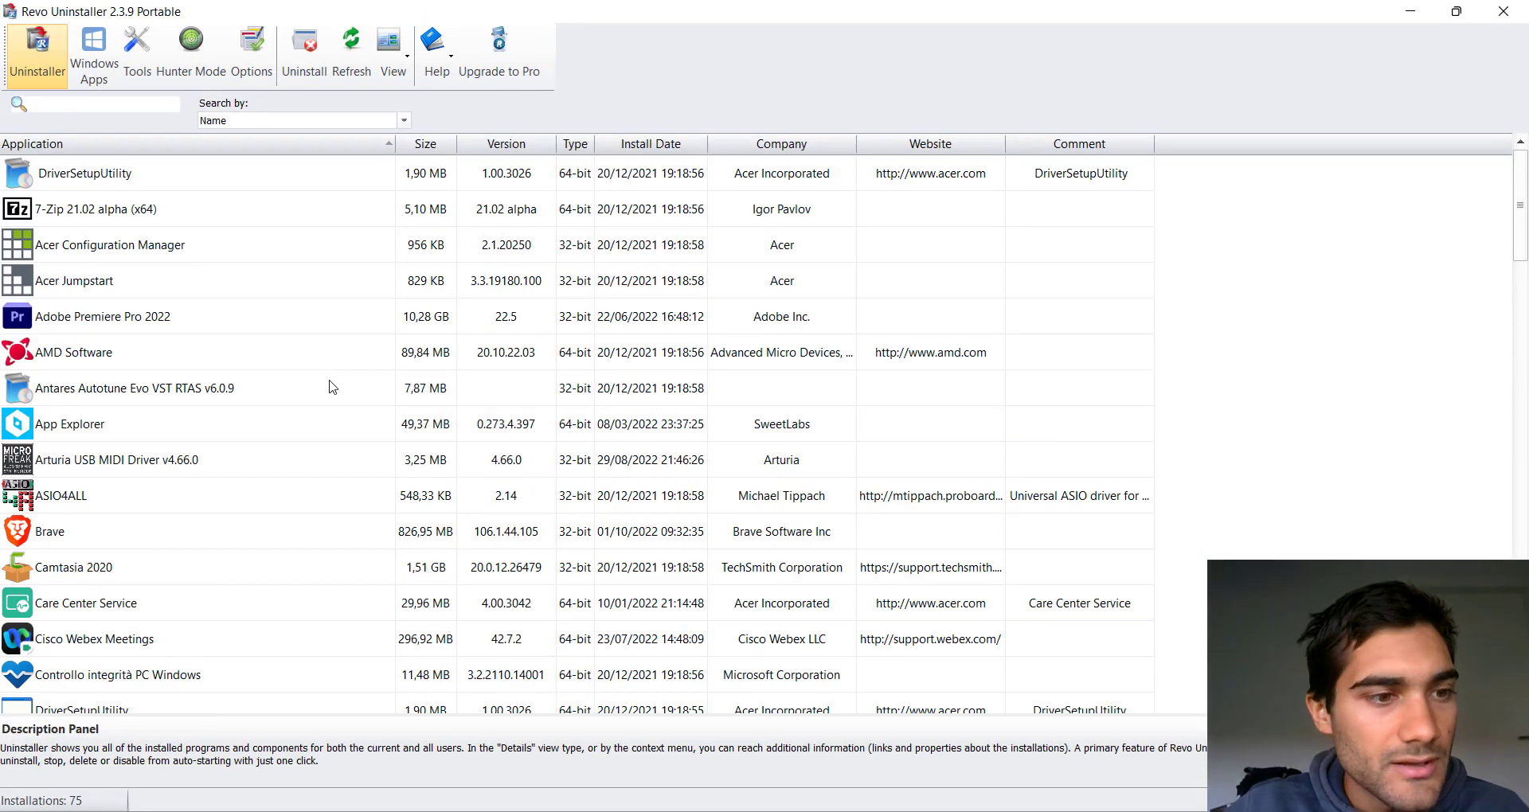
scroll(278, 374, down, 15)
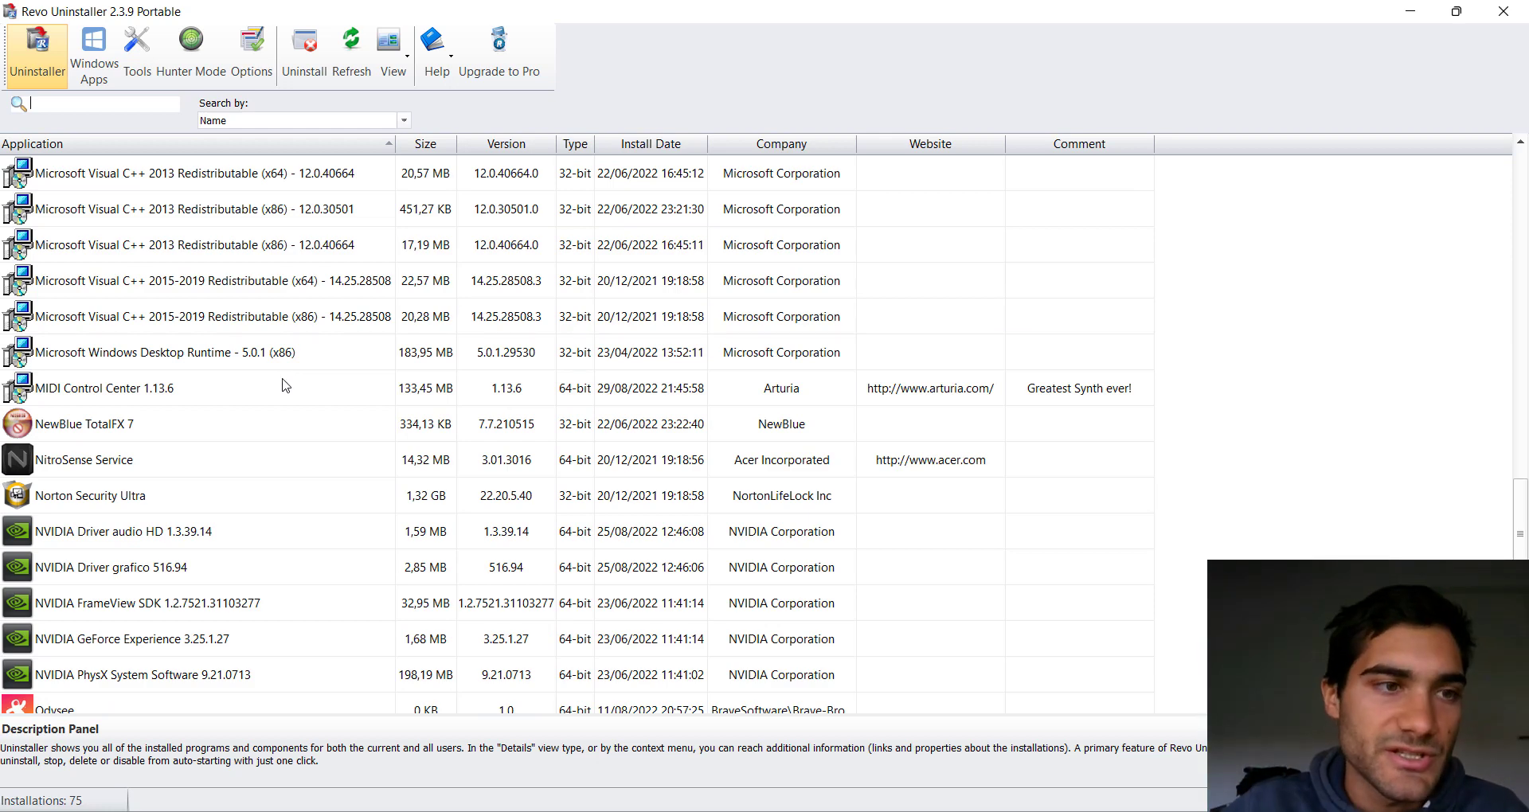
scroll(280, 384, up, 15)
click(109, 361)
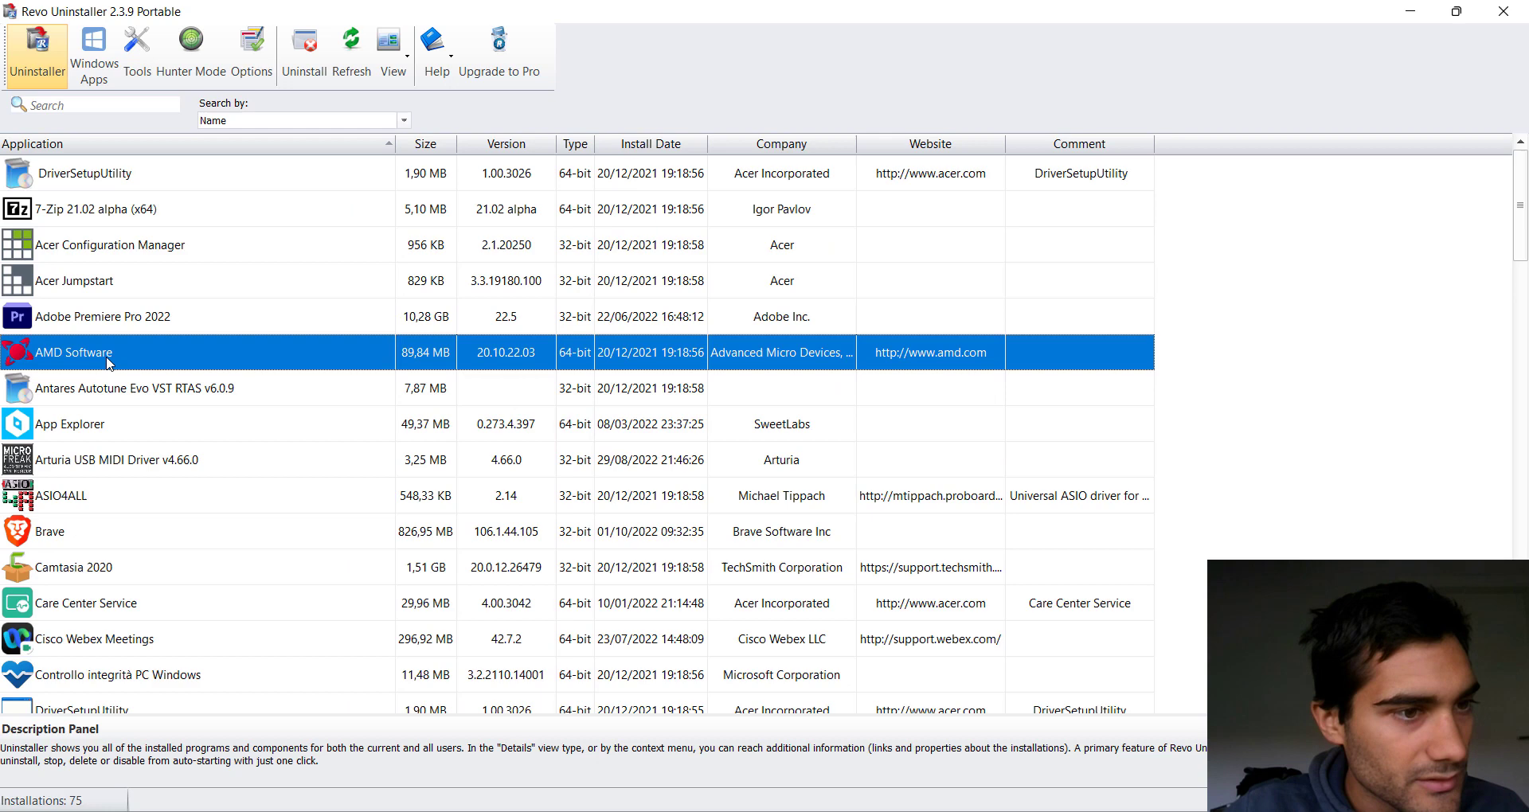
Uninstall PhotoDirector for acer from the installed Windows apps without making a System Restore Point.
click(94, 80)
scroll(125, 314, down, 7)
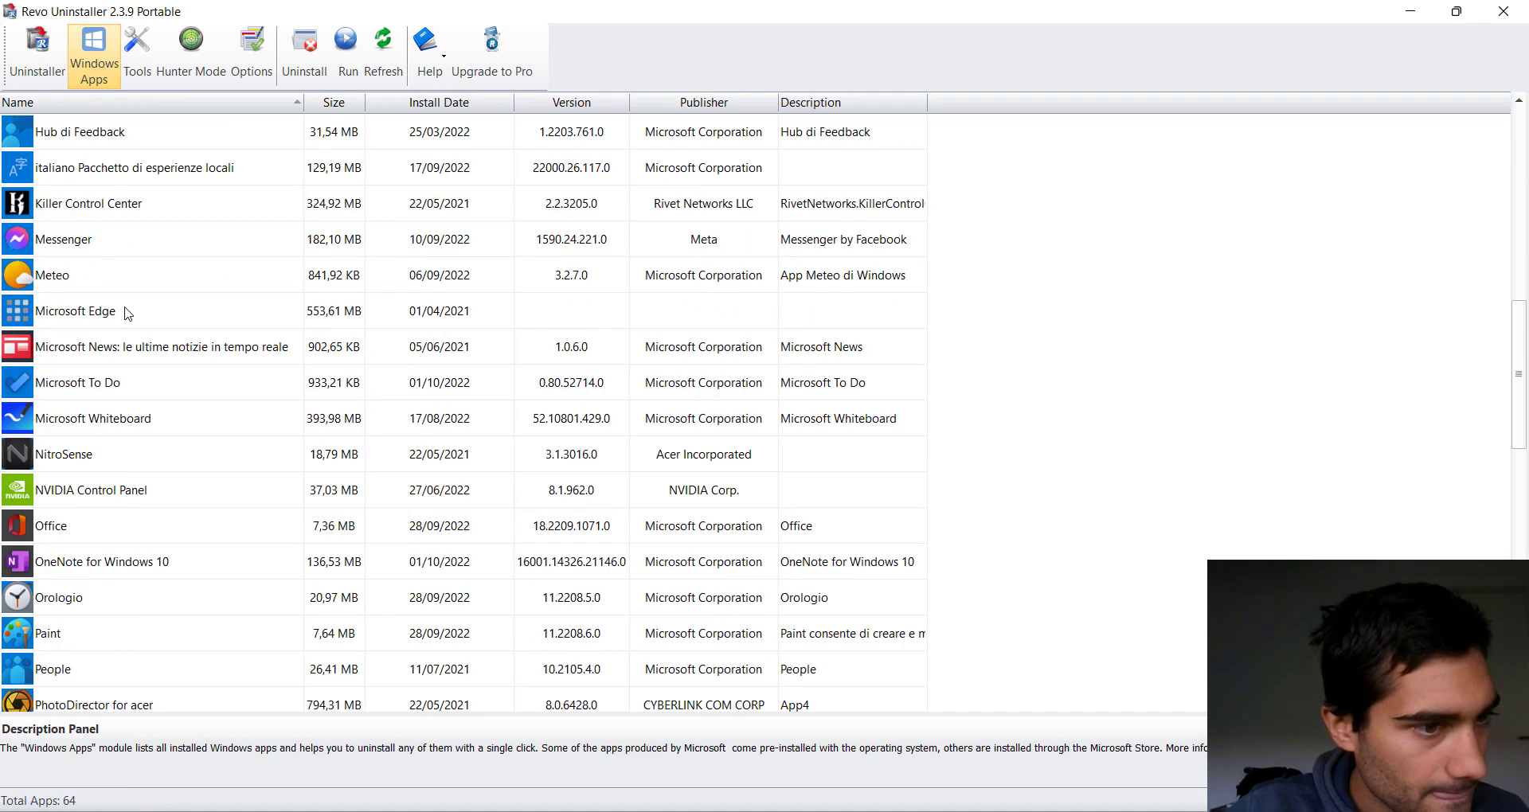
scroll(125, 327, down, 1)
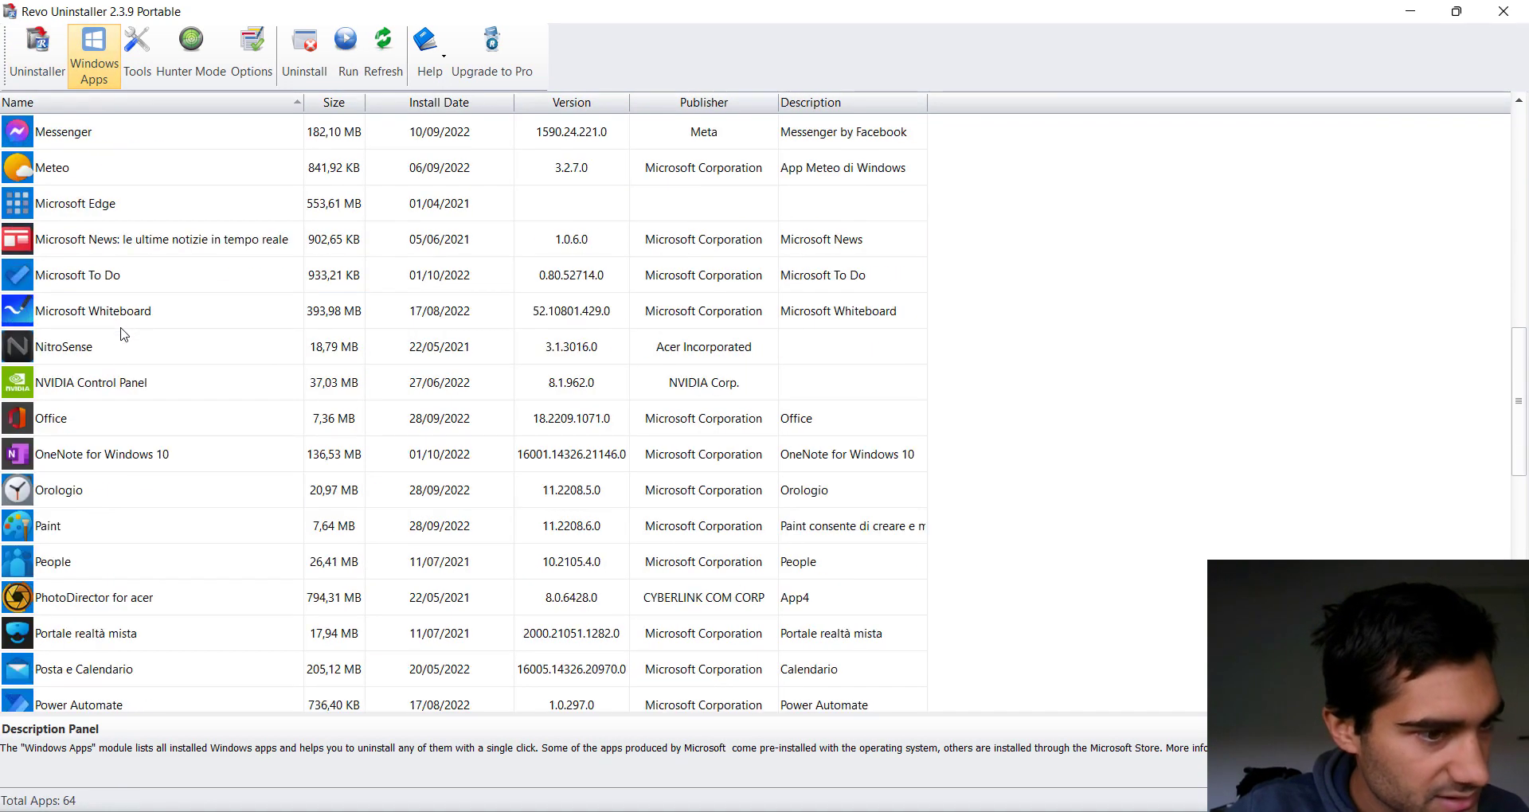
click(92, 598)
right_click(90, 606)
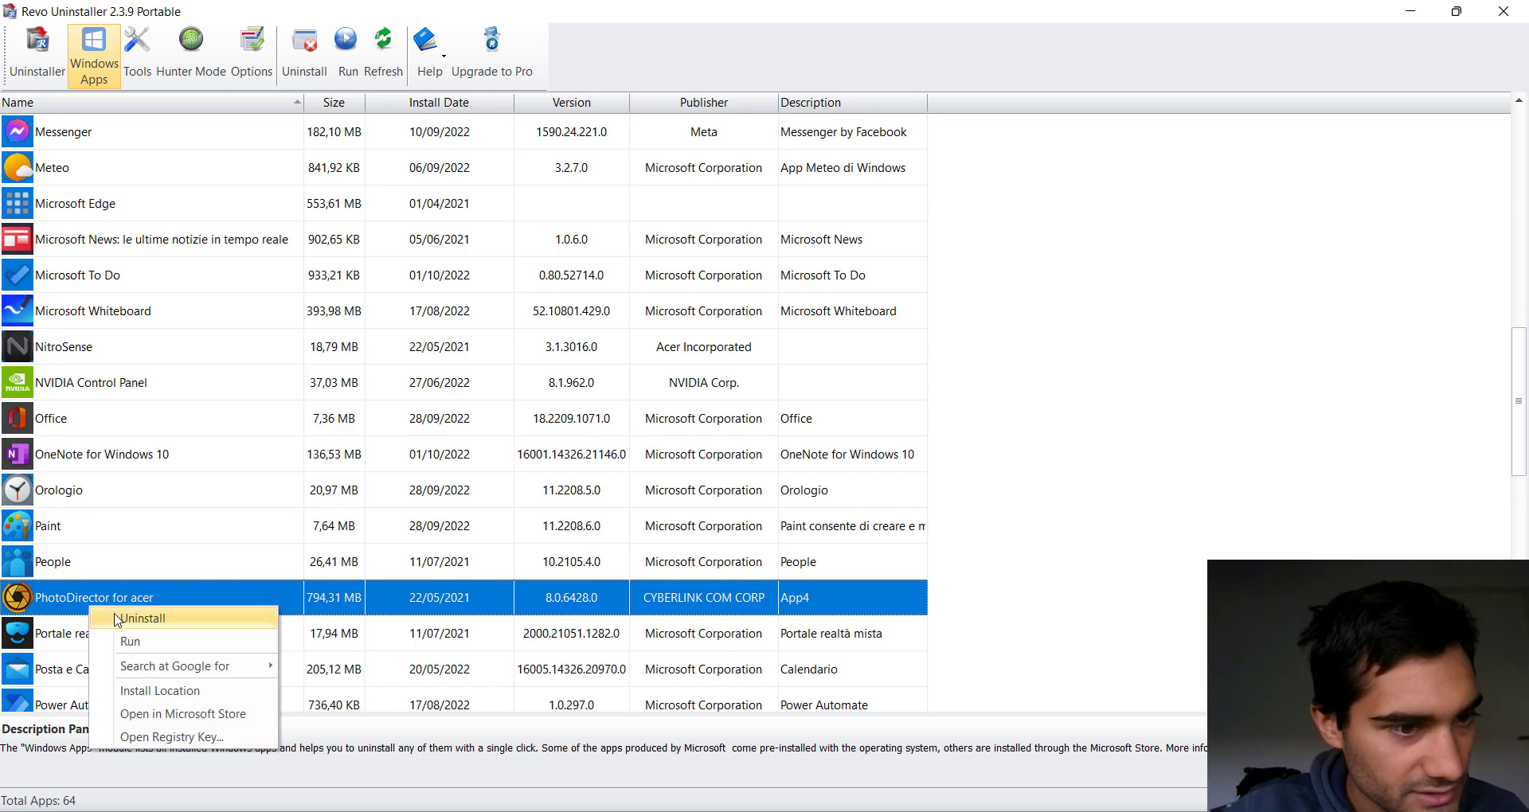
click(156, 625)
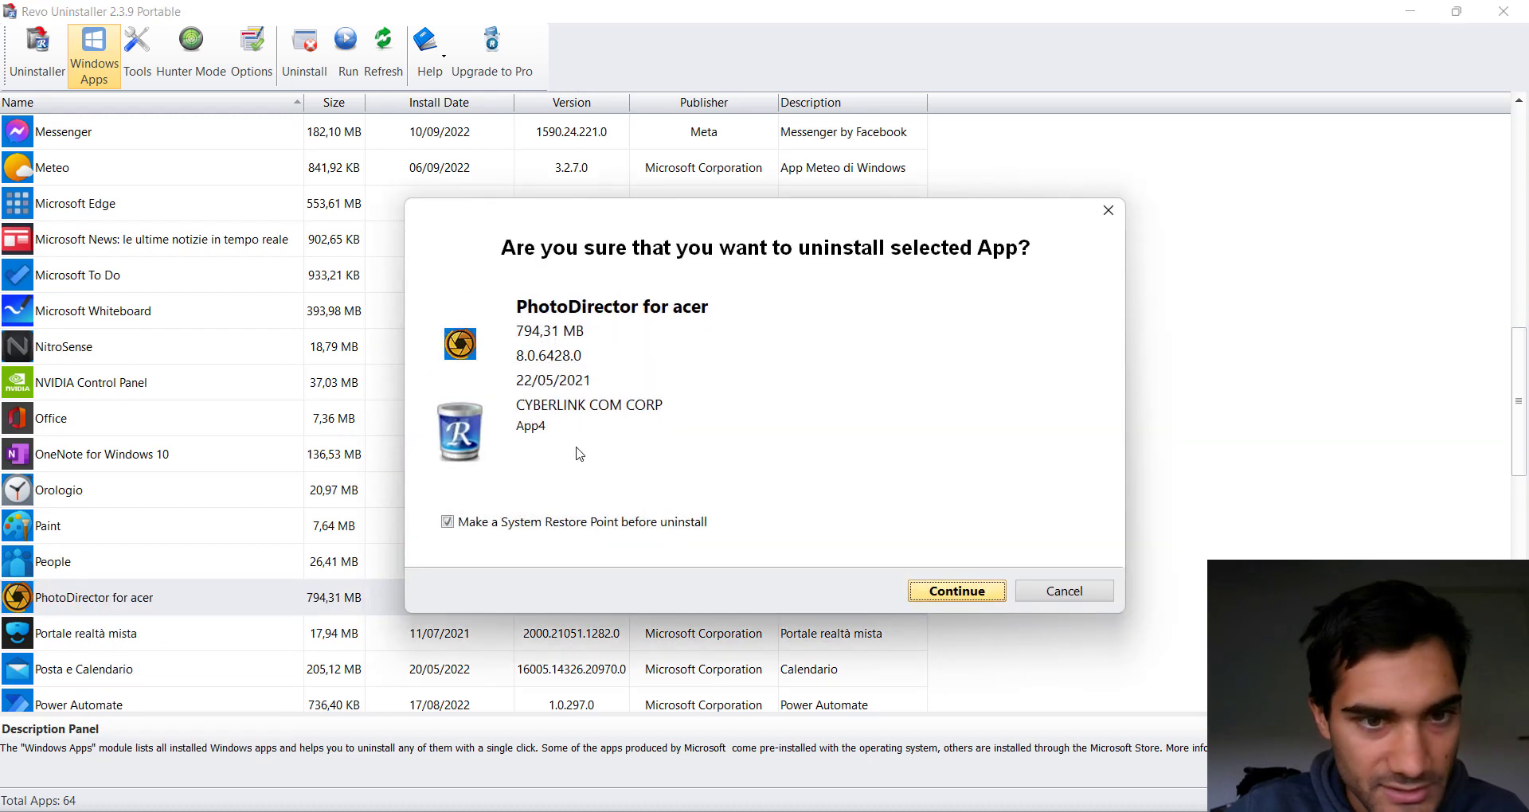
click(567, 524)
click(929, 590)
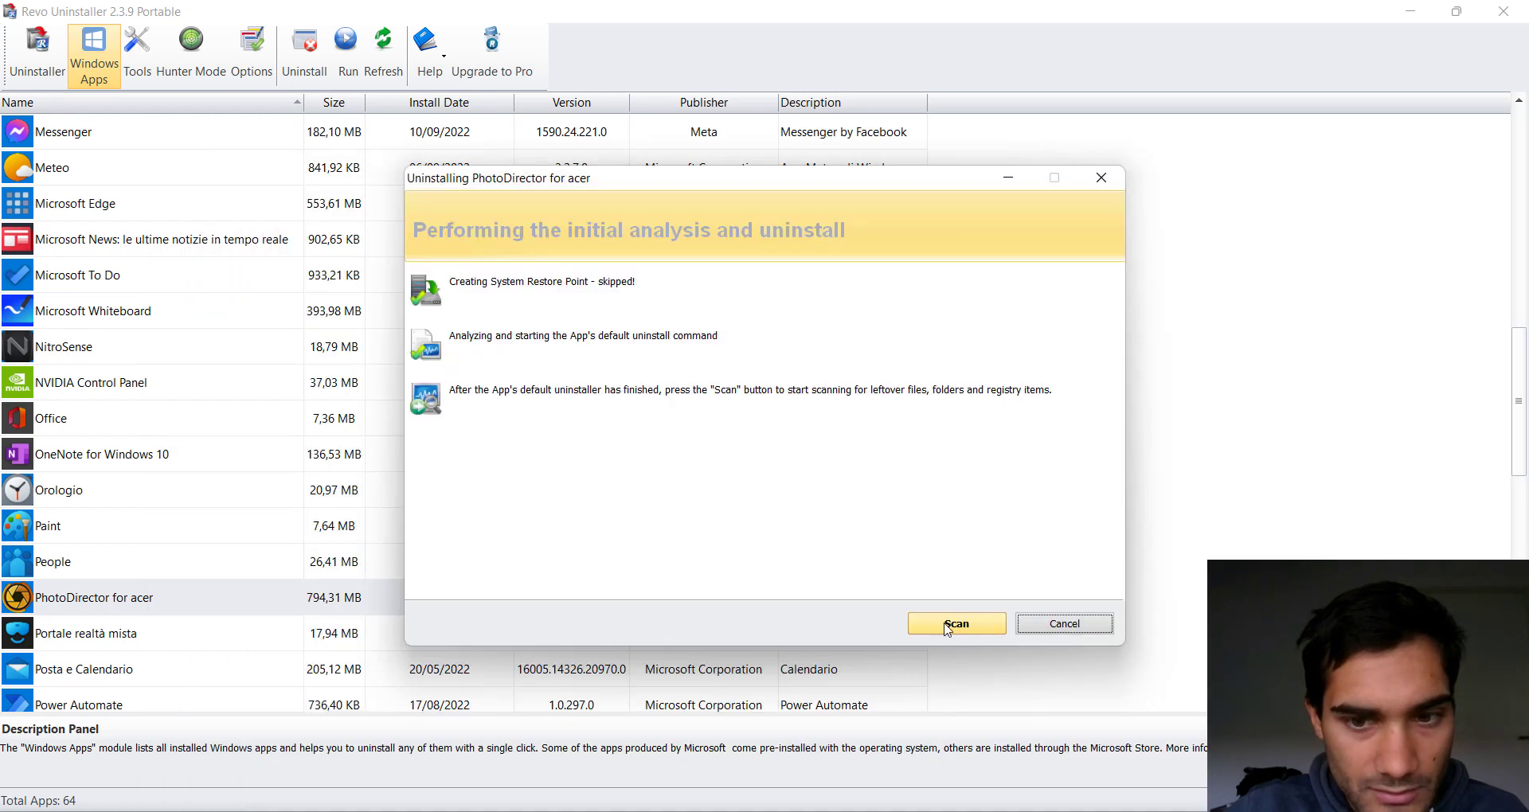
Scan for PhotoDirector for acer leftovers and delete all the registry items found.
click(949, 624)
scroll(637, 398, down, 20)
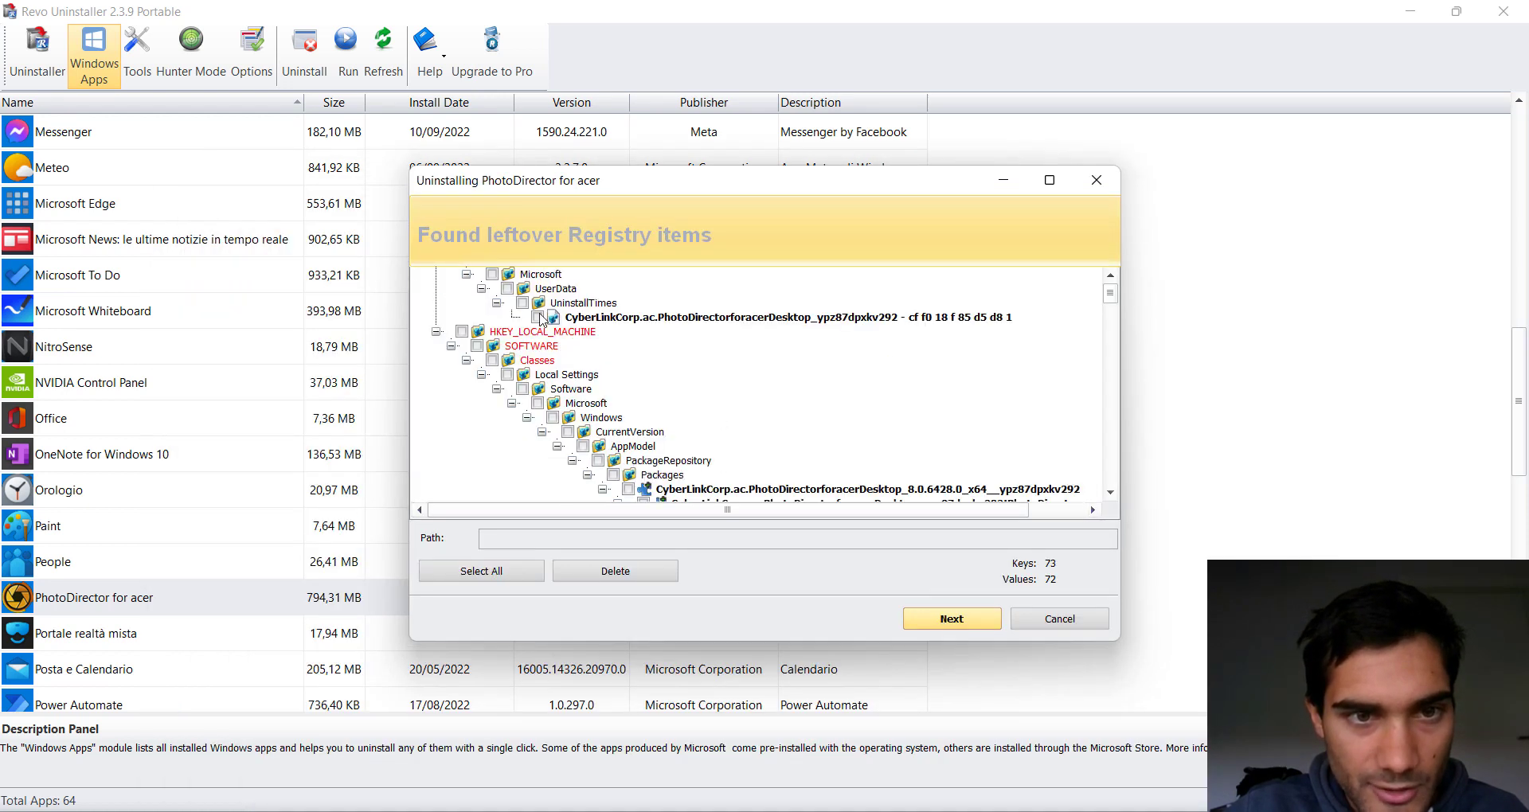
click(505, 570)
scroll(637, 398, down, 10)
scroll(626, 377, up, 20)
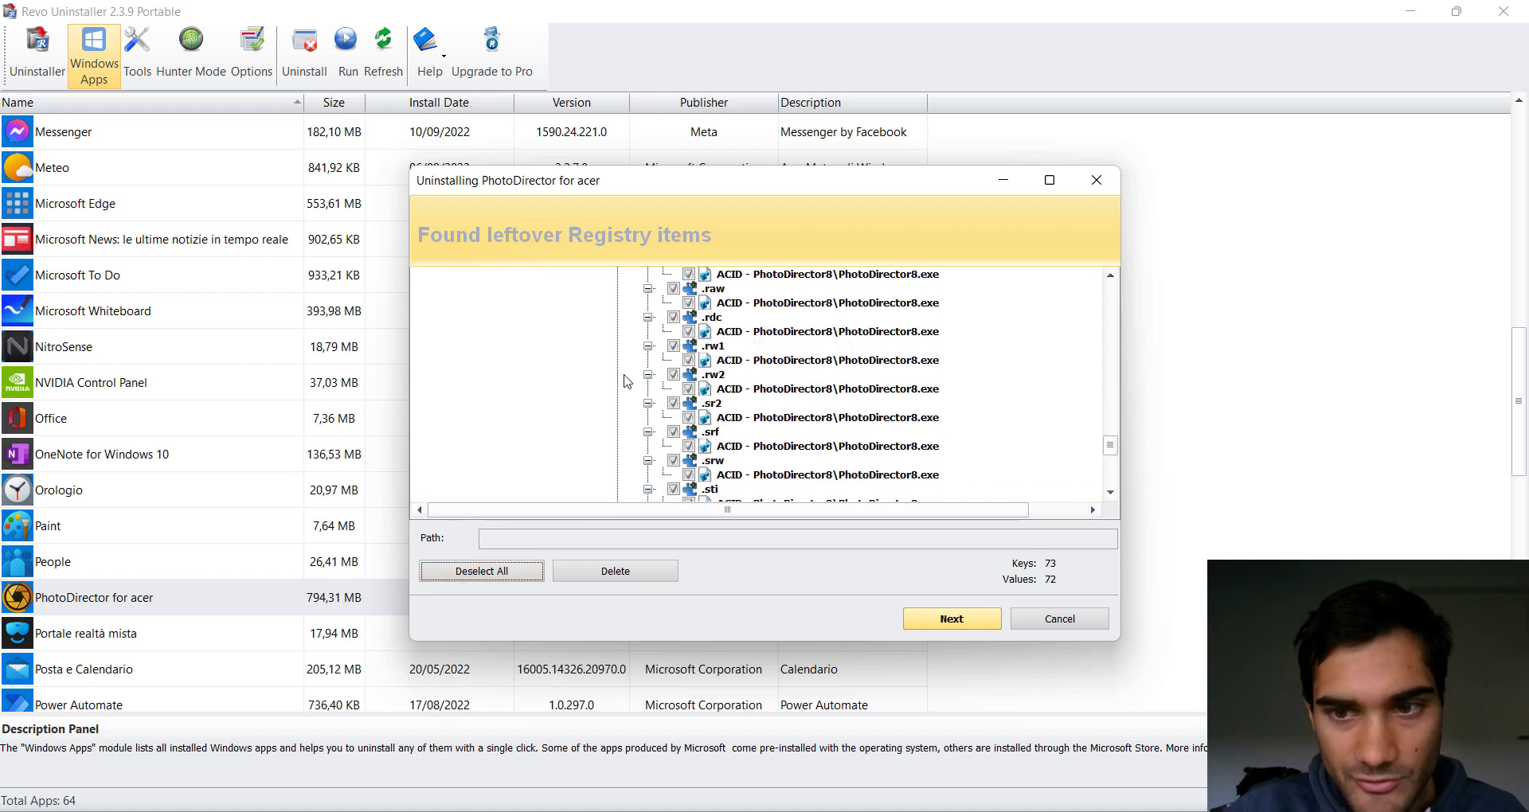
click(614, 572)
click(800, 459)
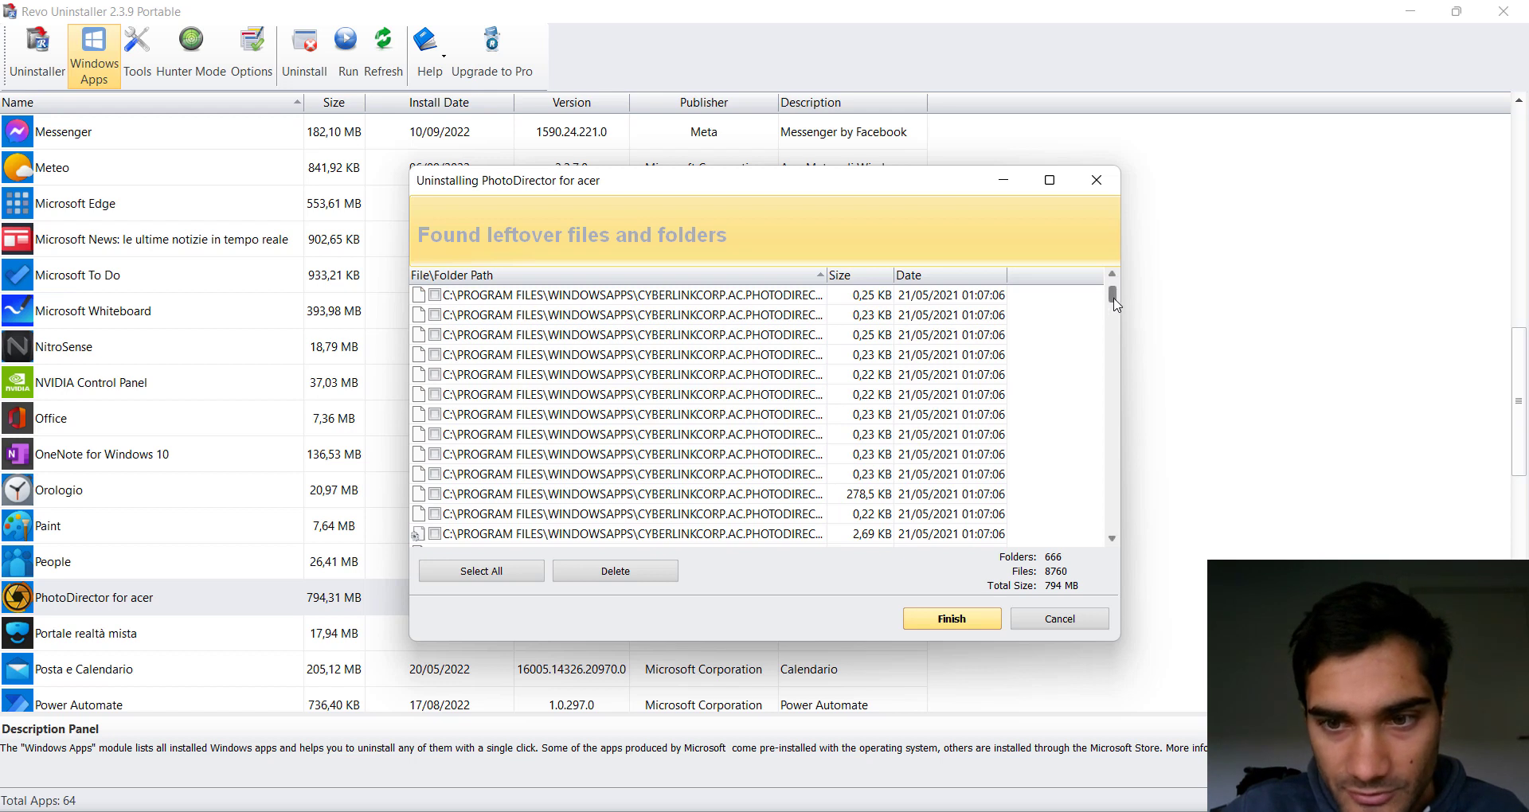
Delete all of PhotoDirector for acer's leftover files and folders, and finish its uninstall.
drag(1114, 297, 1115, 450)
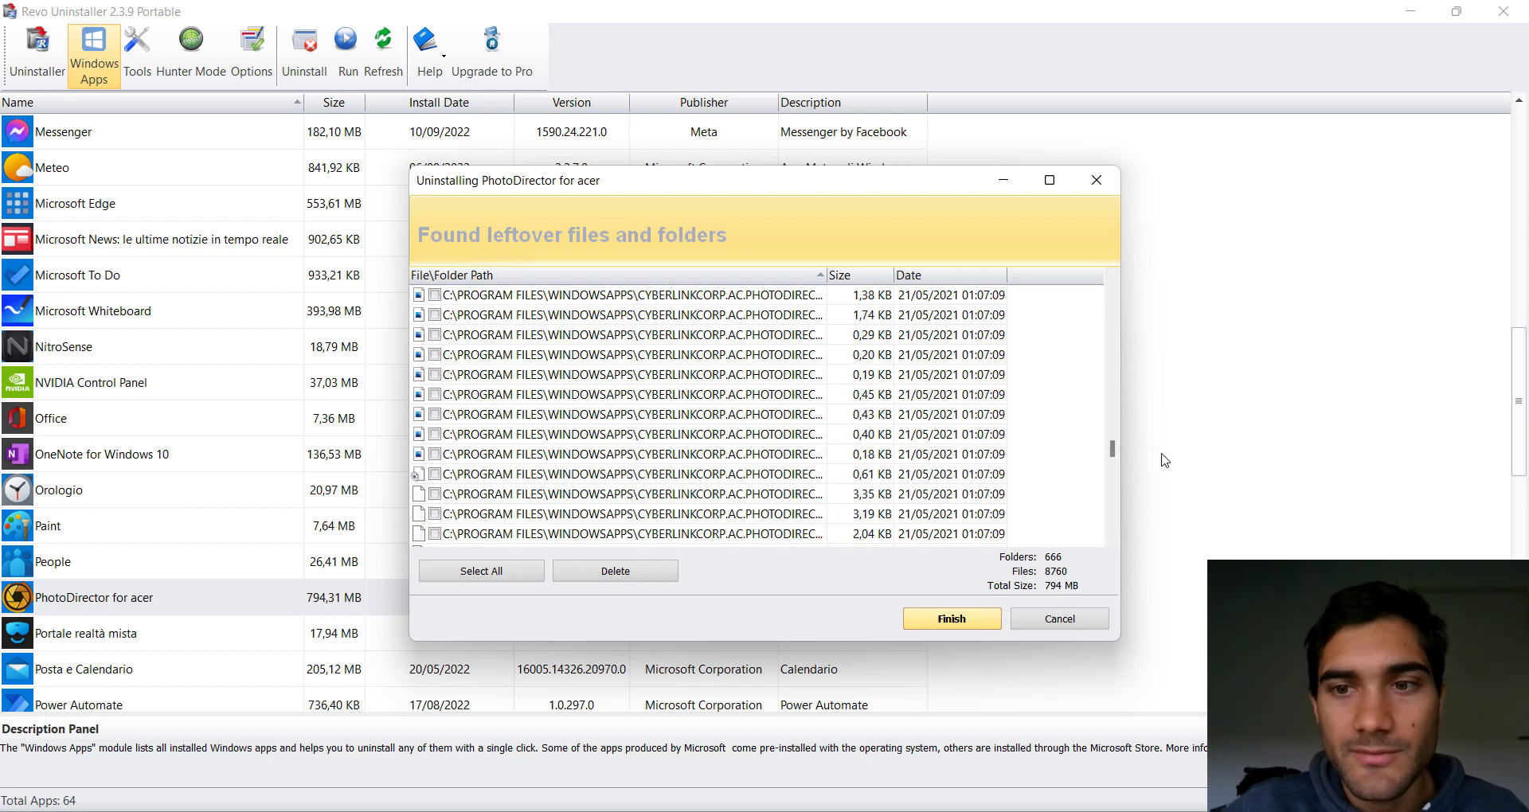
drag(1112, 451, 1118, 542)
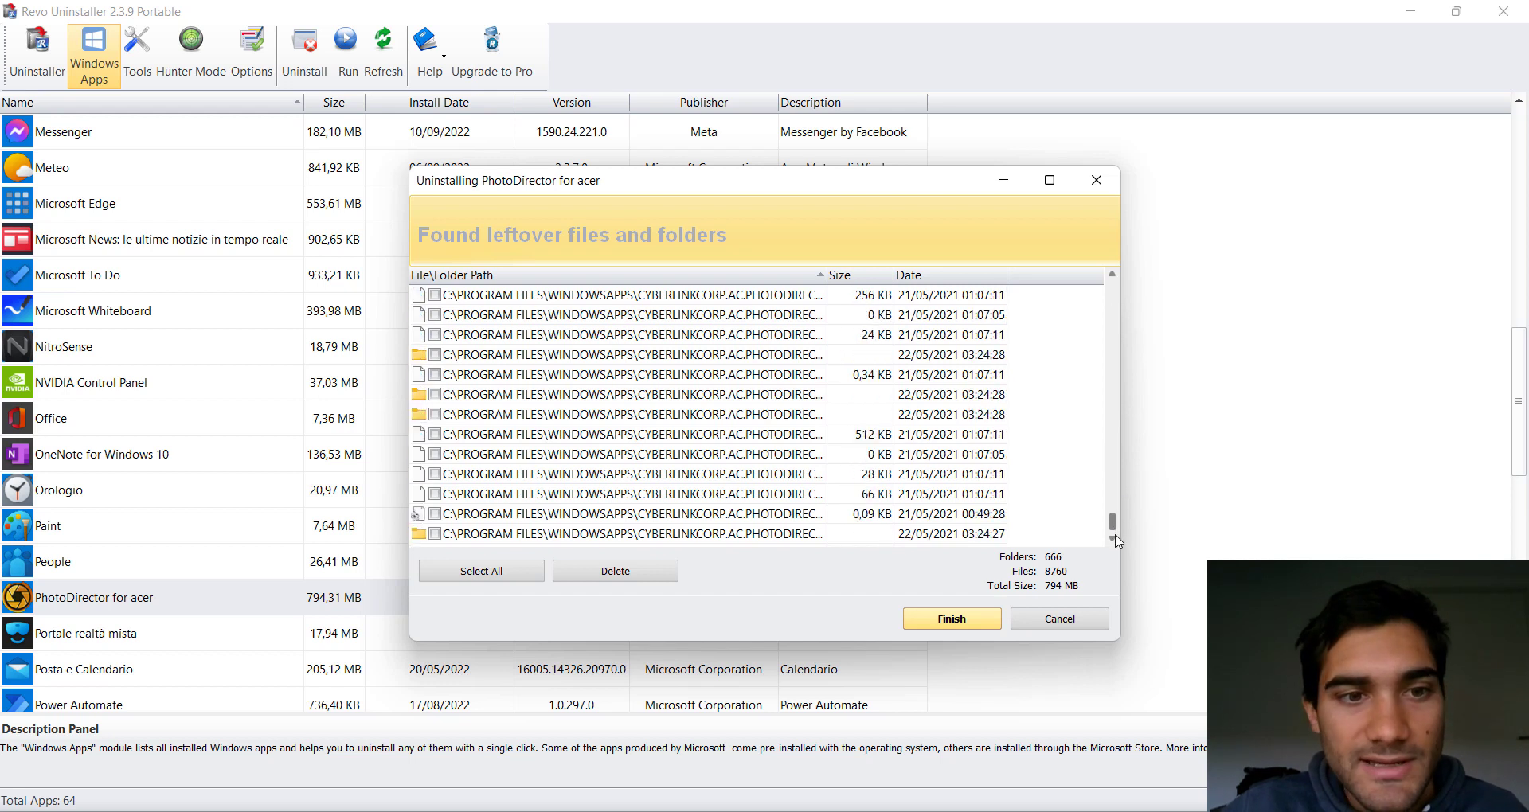
click(497, 574)
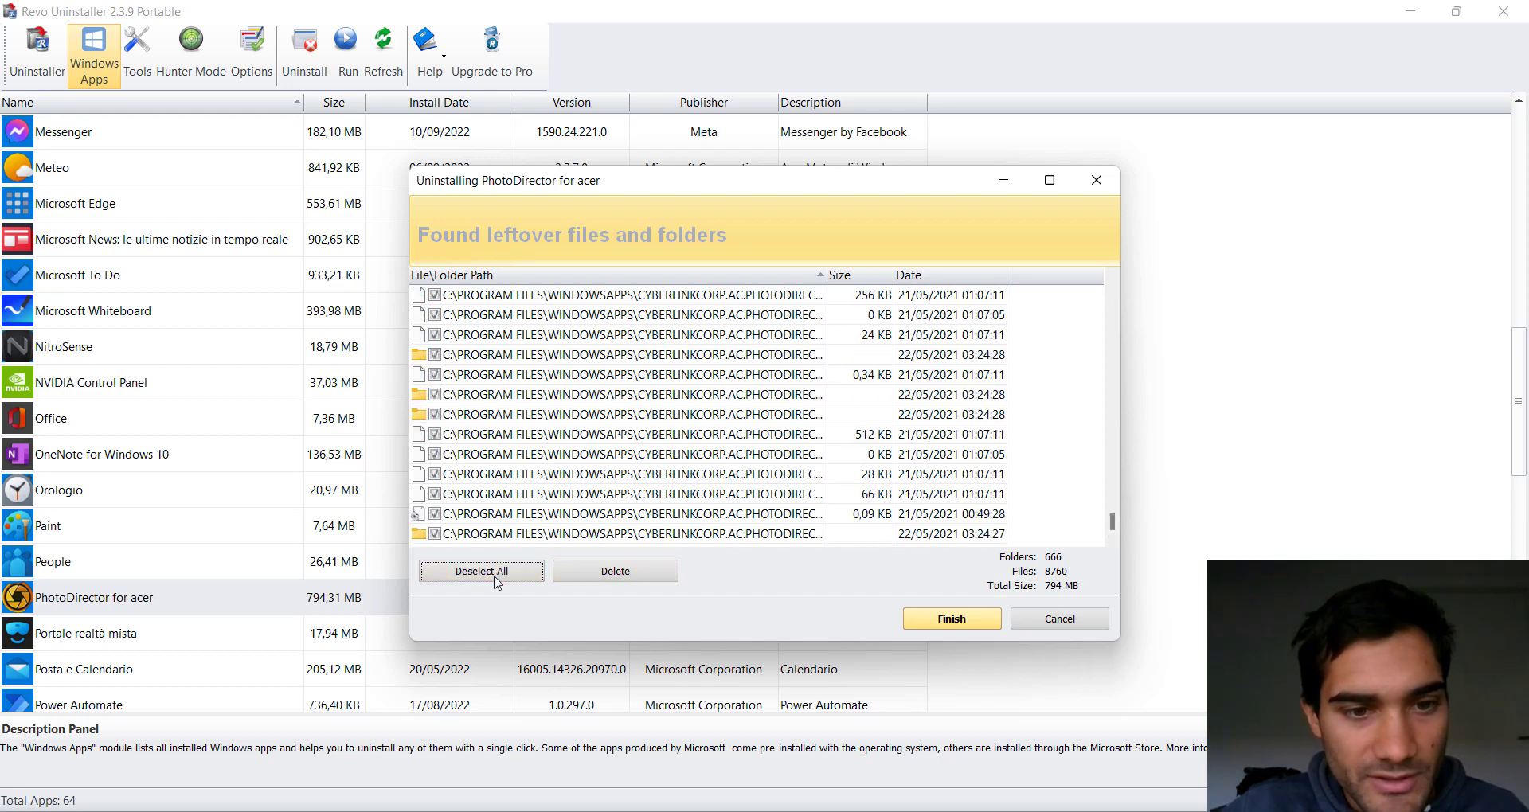
click(617, 572)
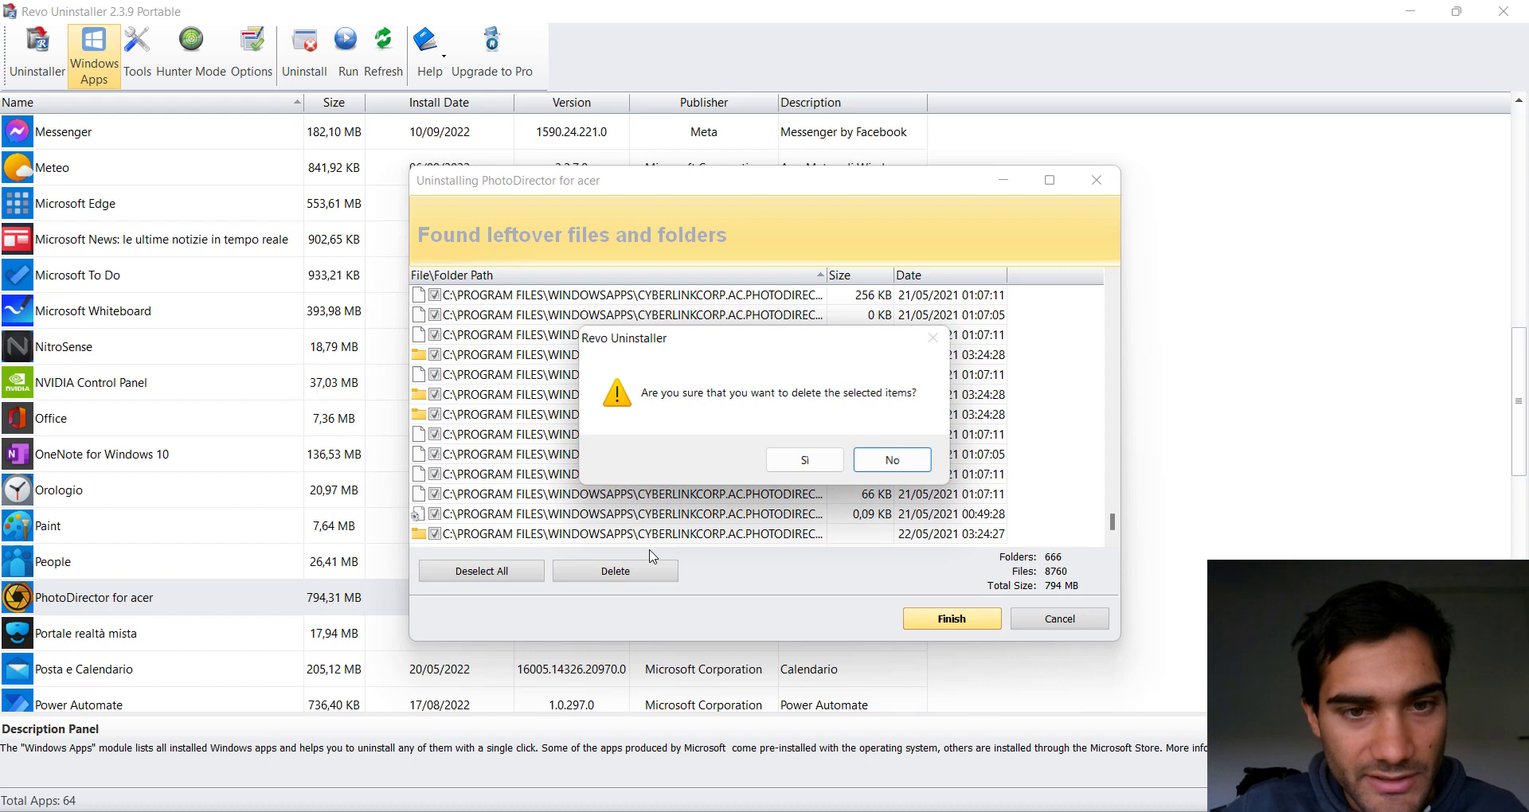
click(825, 467)
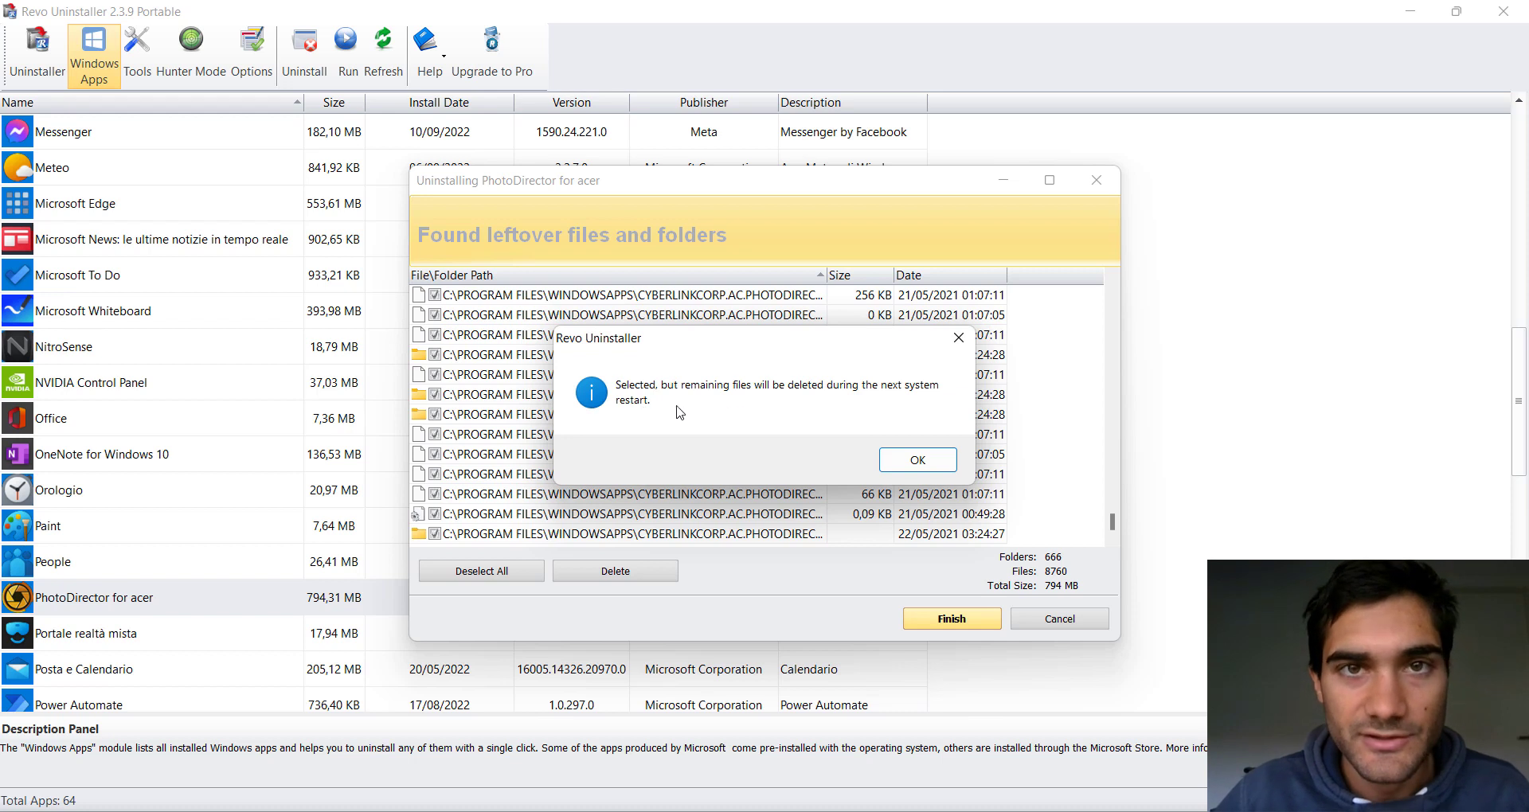
click(903, 467)
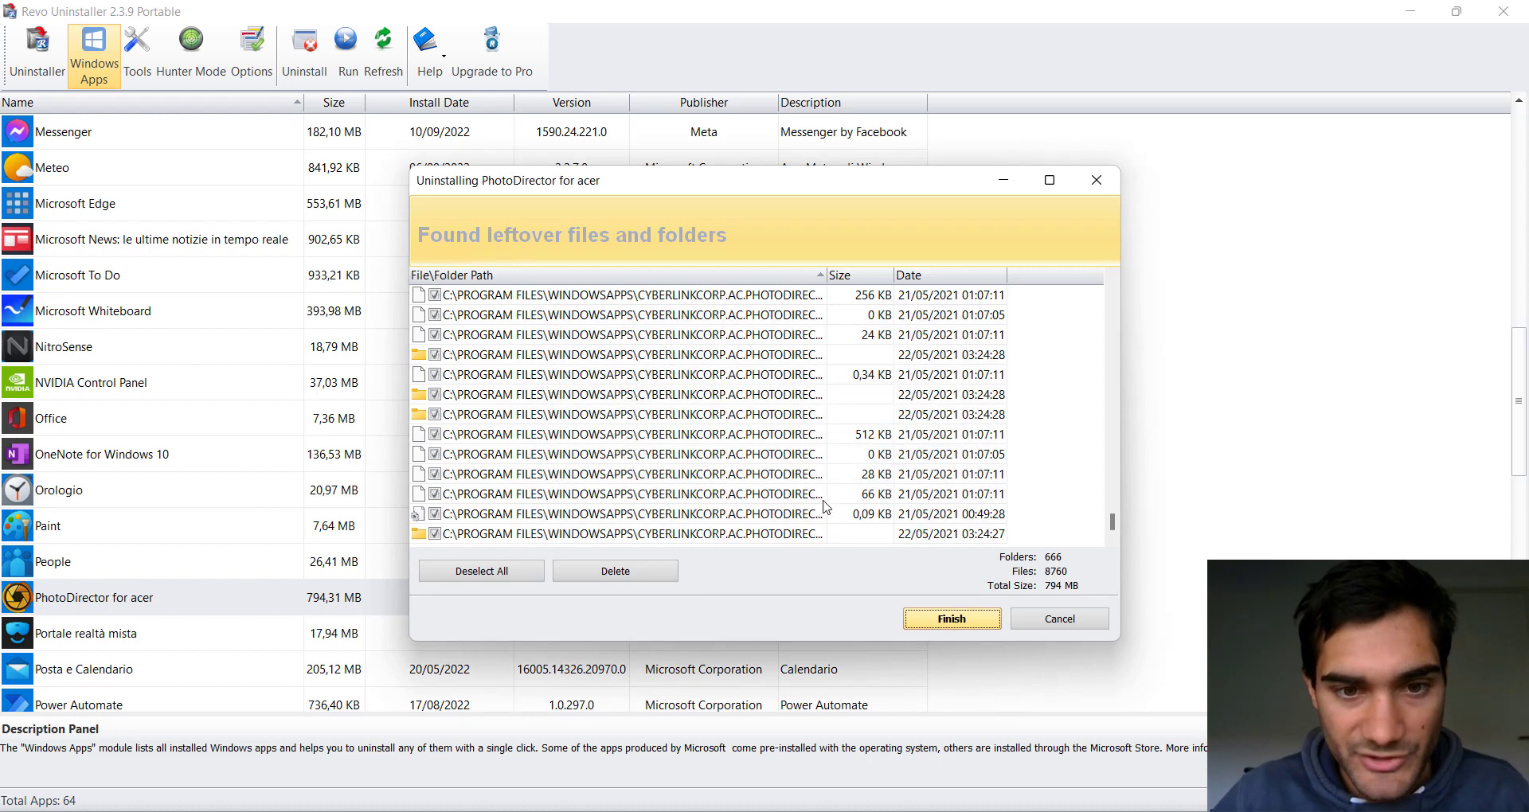
click(953, 620)
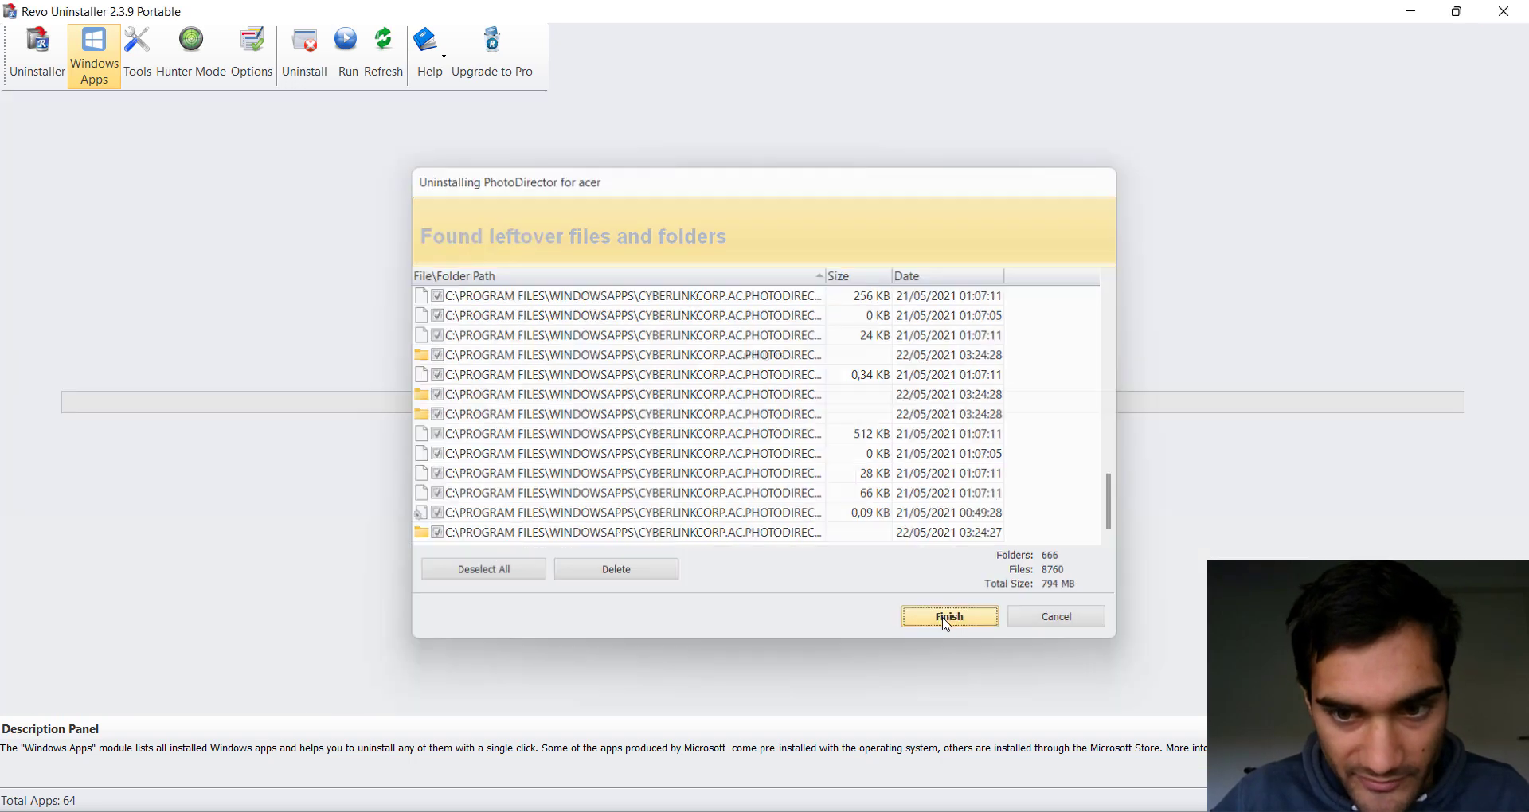
Look over the remaining Windows apps and return to the list of installed desktop programs.
scroll(344, 300, down, 16)
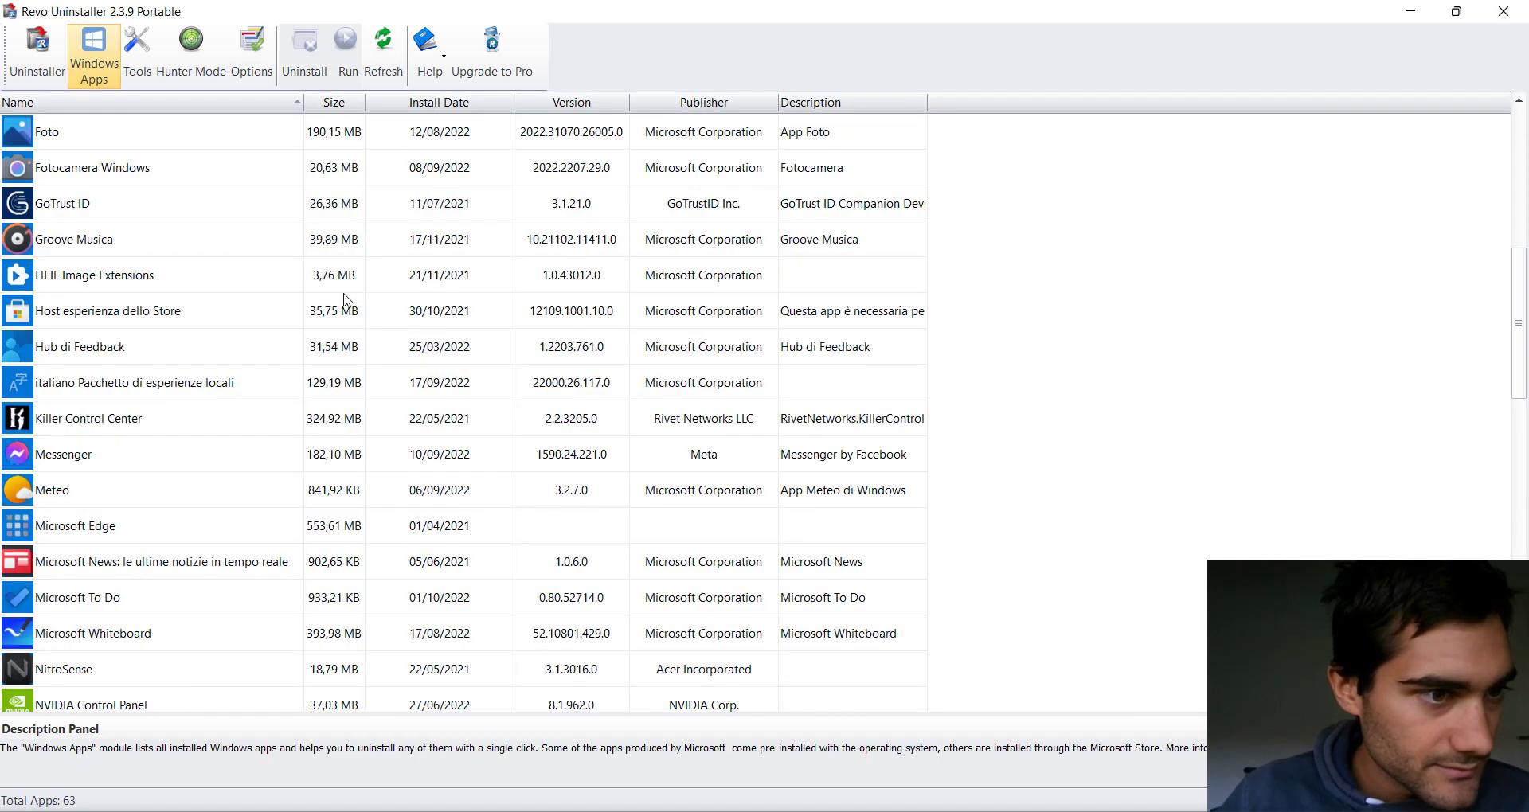
click(55, 67)
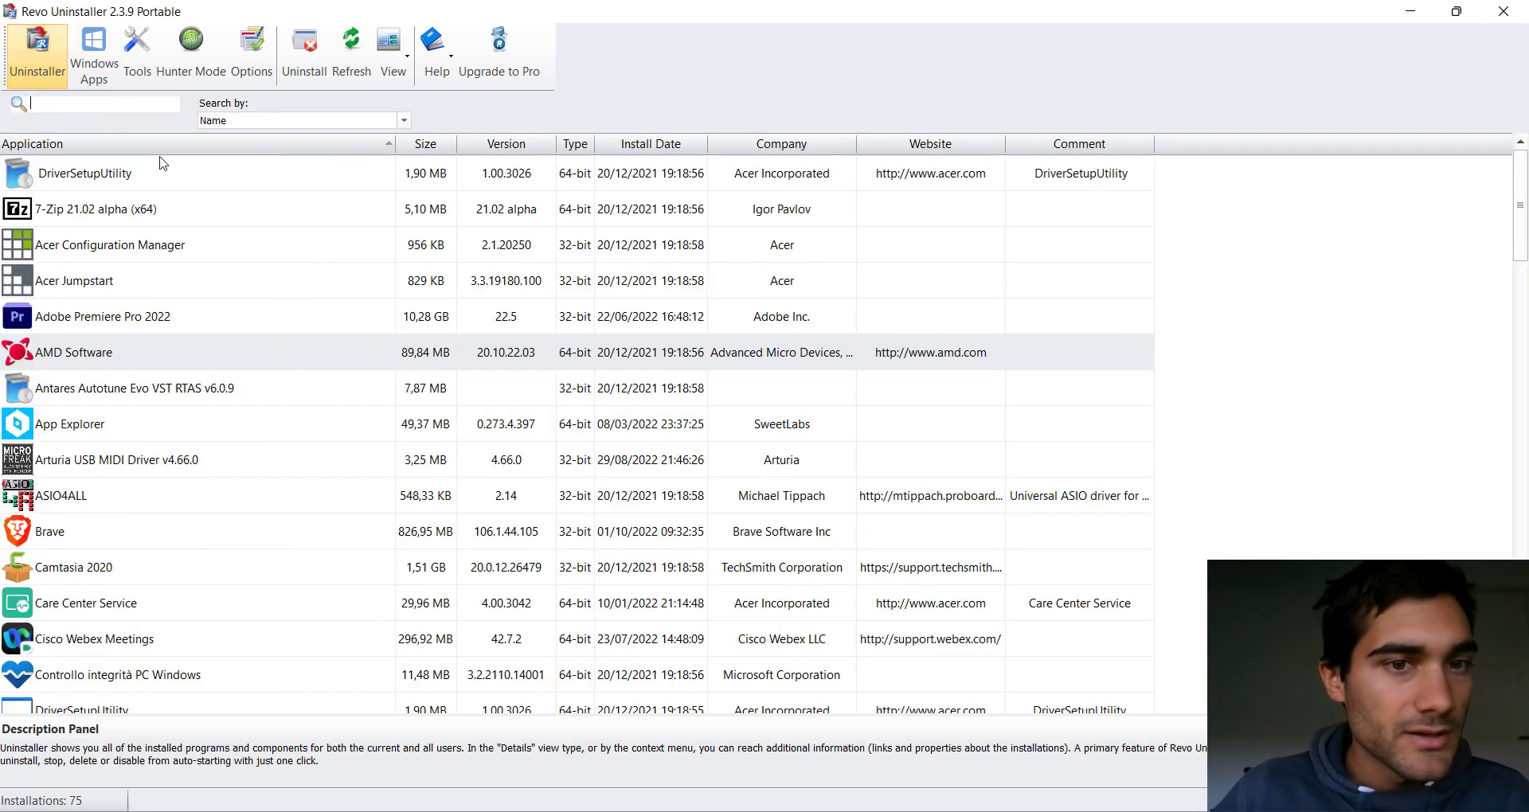